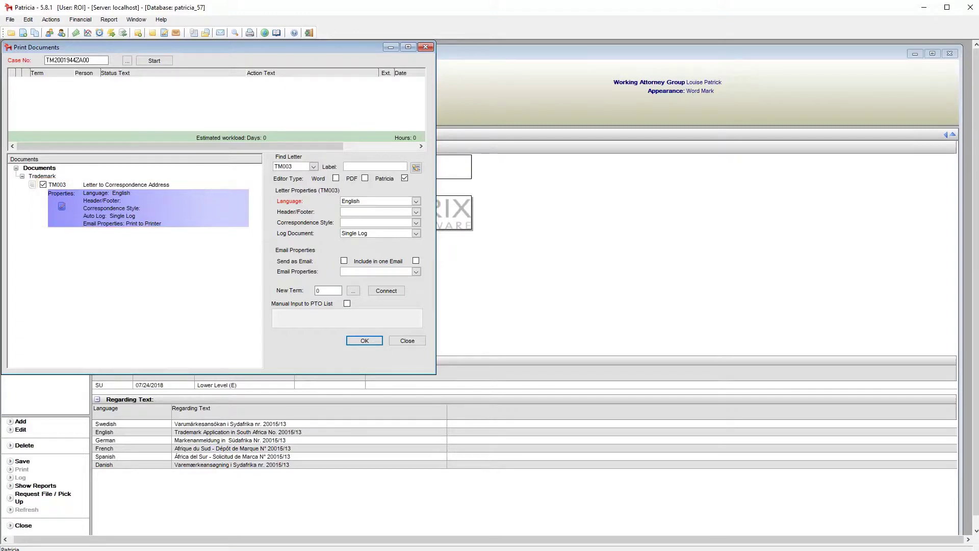
Generate the TM003 letter without a header, close it, and choose G007 Header Footer Sweden.
left_click(364, 341)
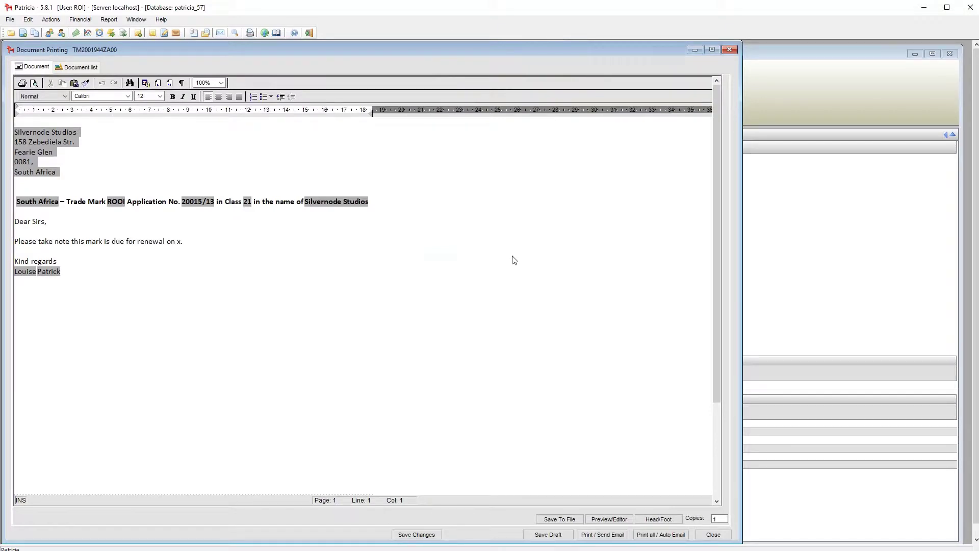
left_click(713, 534)
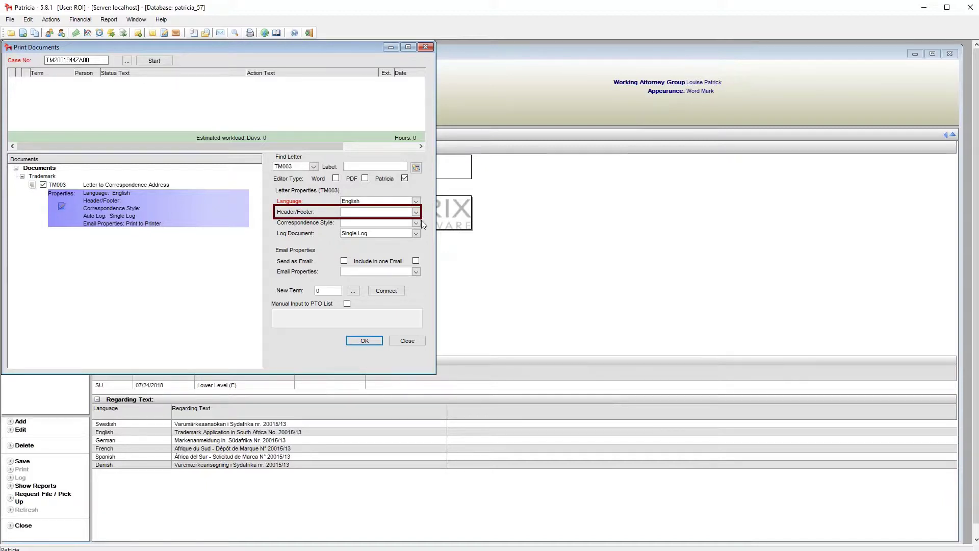
left_click(416, 212)
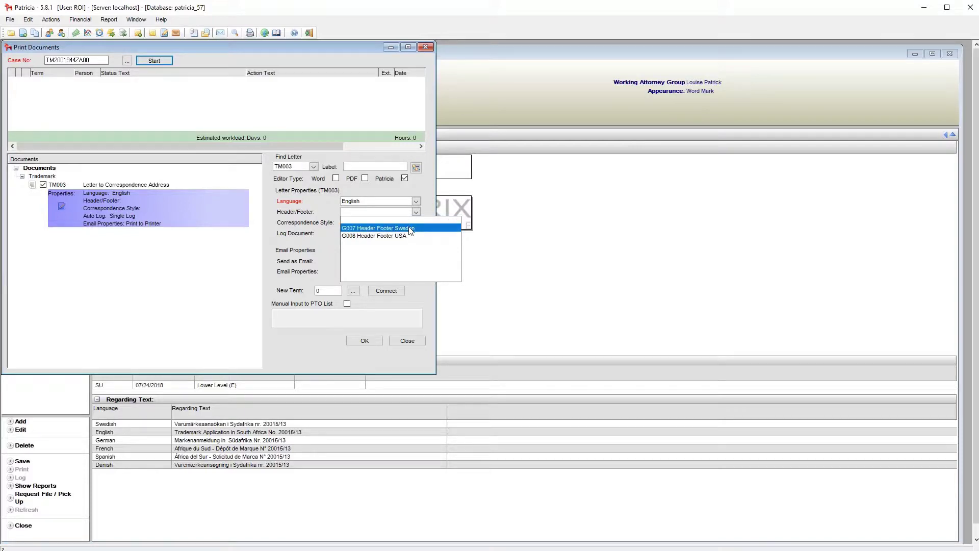
left_click(409, 229)
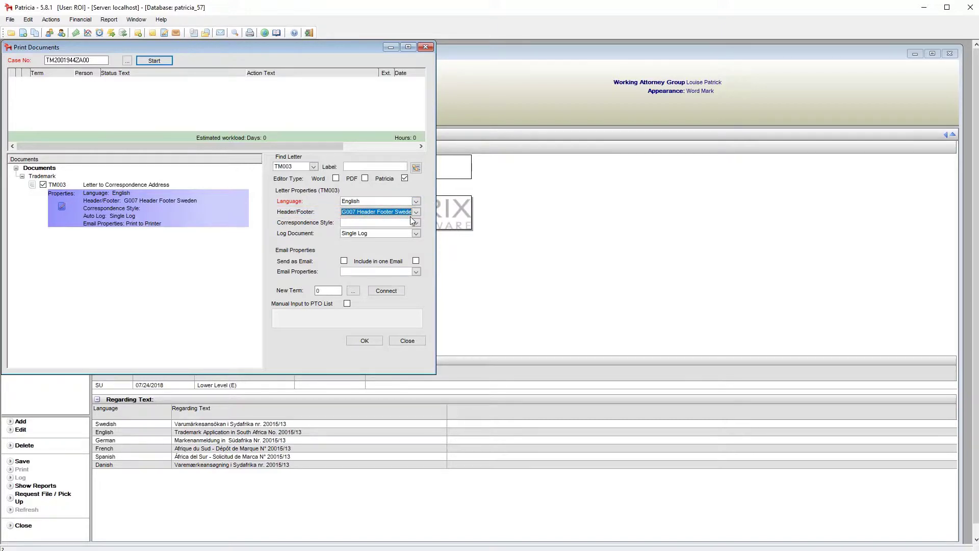
Regenerate the letter with the G007 logo-and-address header, review it, and close it.
left_click(364, 341)
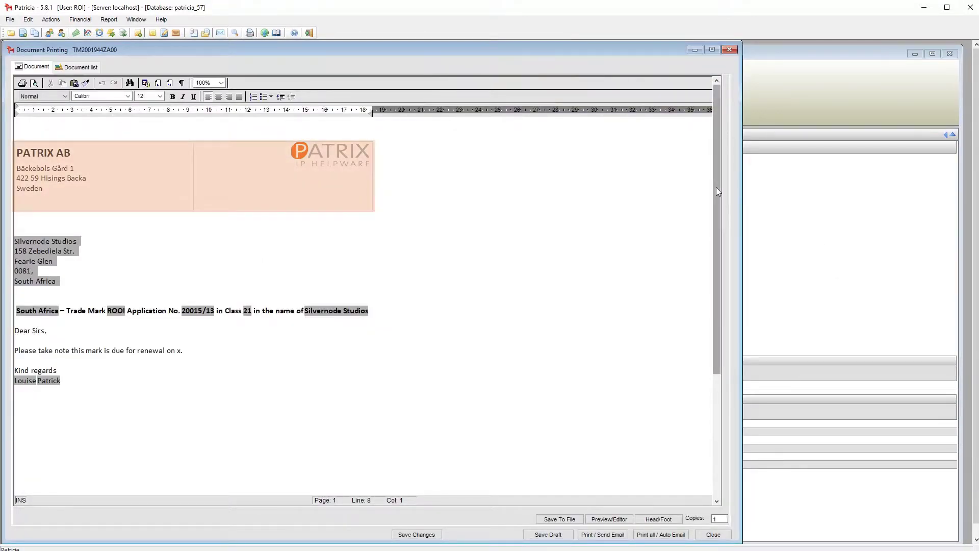
left_click_drag(716, 187, 742, 365)
left_click_drag(718, 302, 721, 182)
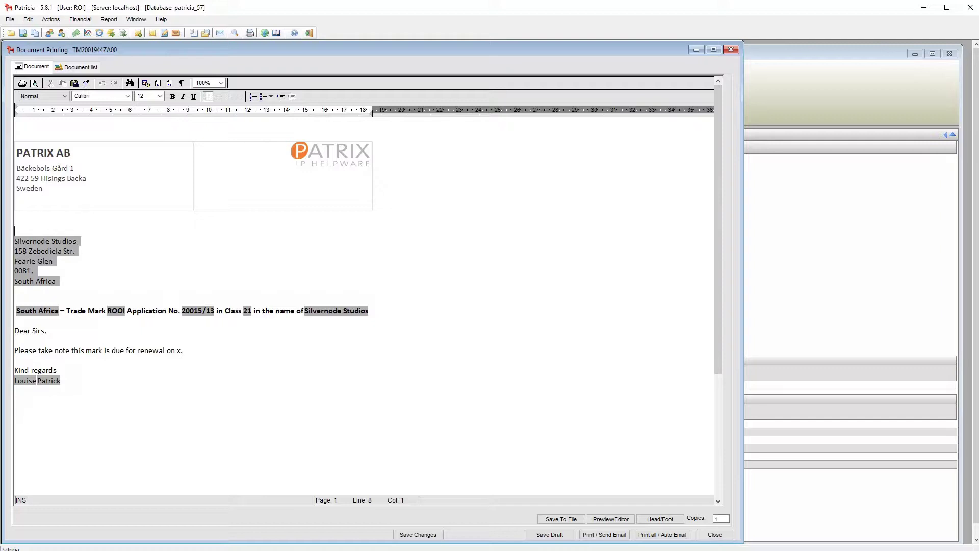
left_click(706, 533)
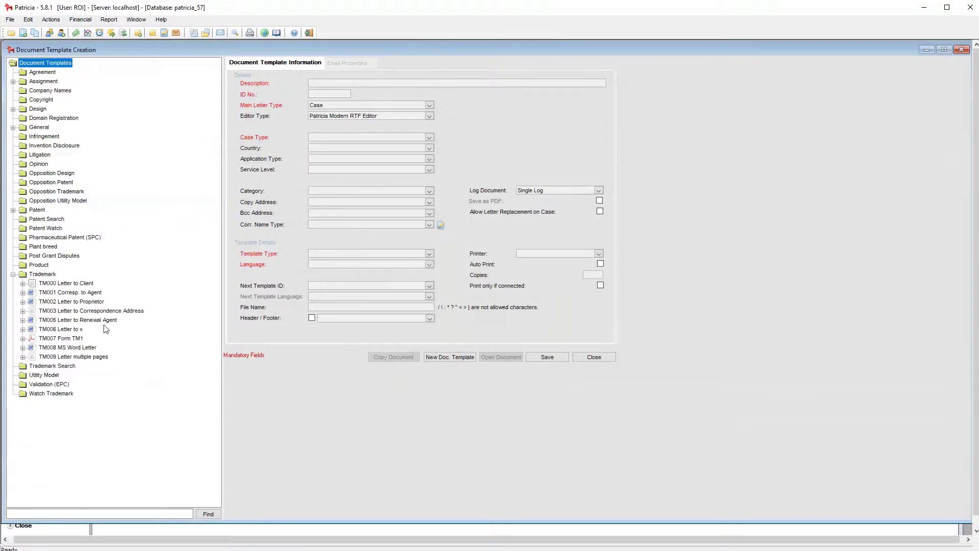
Set the English TM003 Letter to Correspondence Address header/footer to G007 Header Footer Sweden and save.
left_click(108, 312)
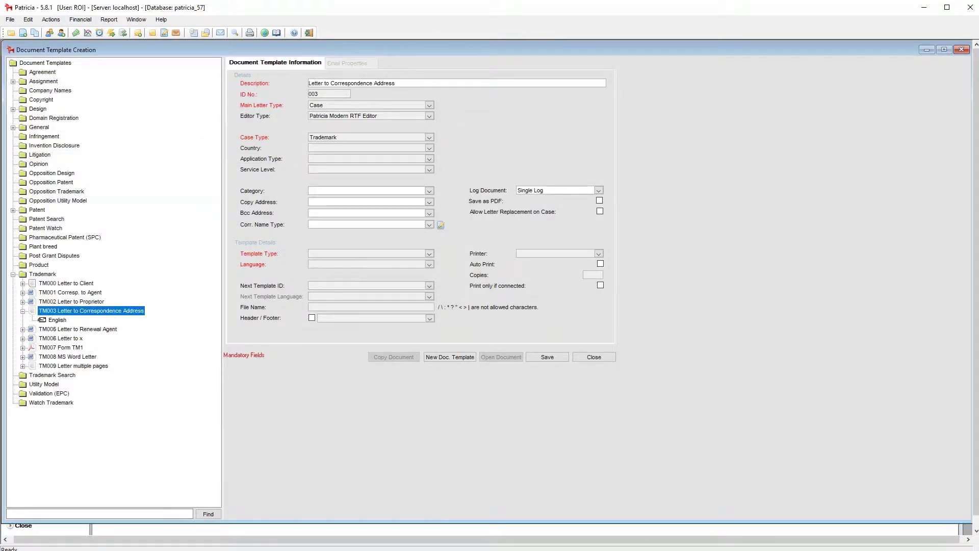
key("Down")
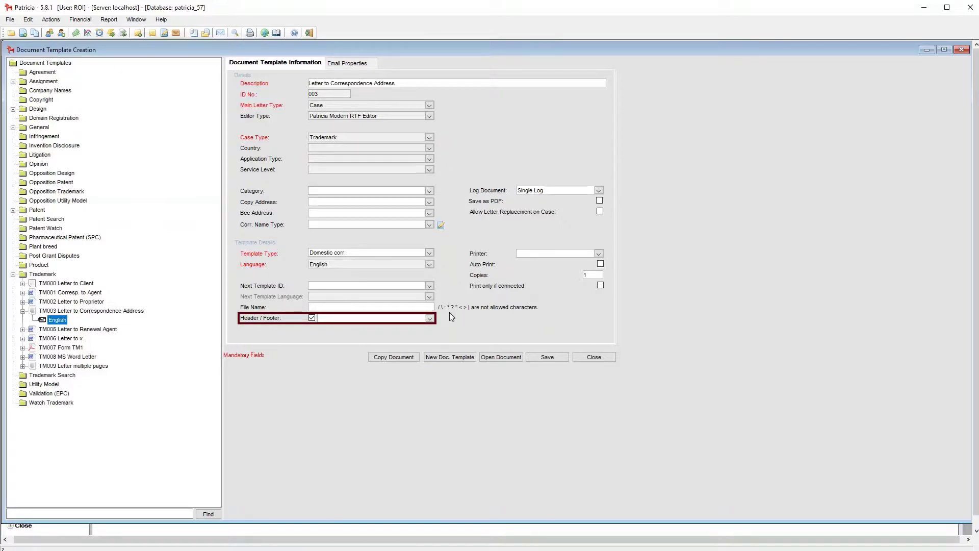
left_click(430, 319)
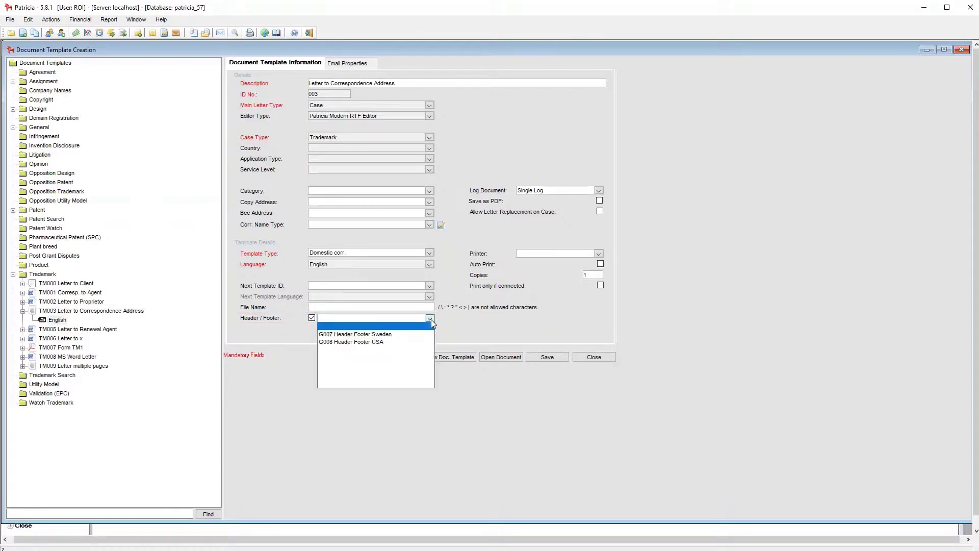
left_click(387, 335)
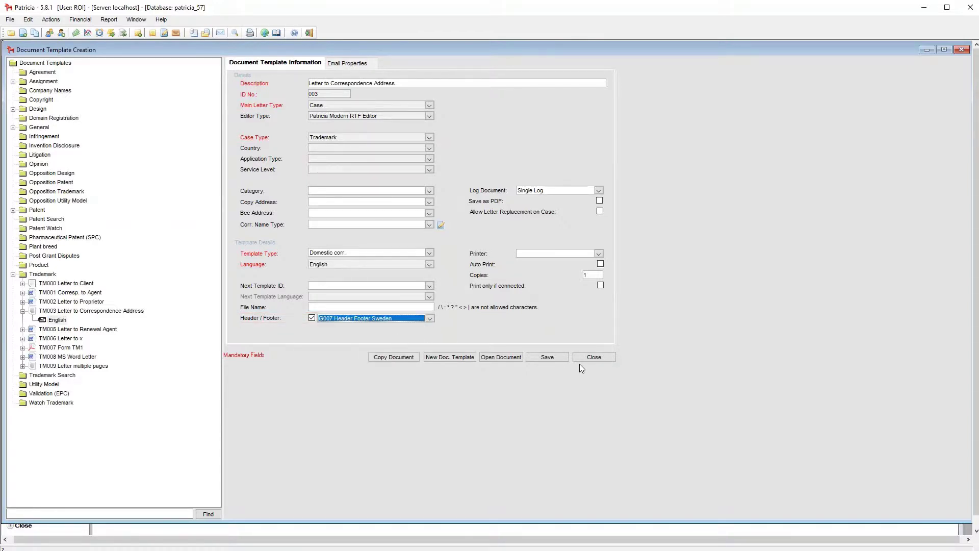
left_click(542, 357)
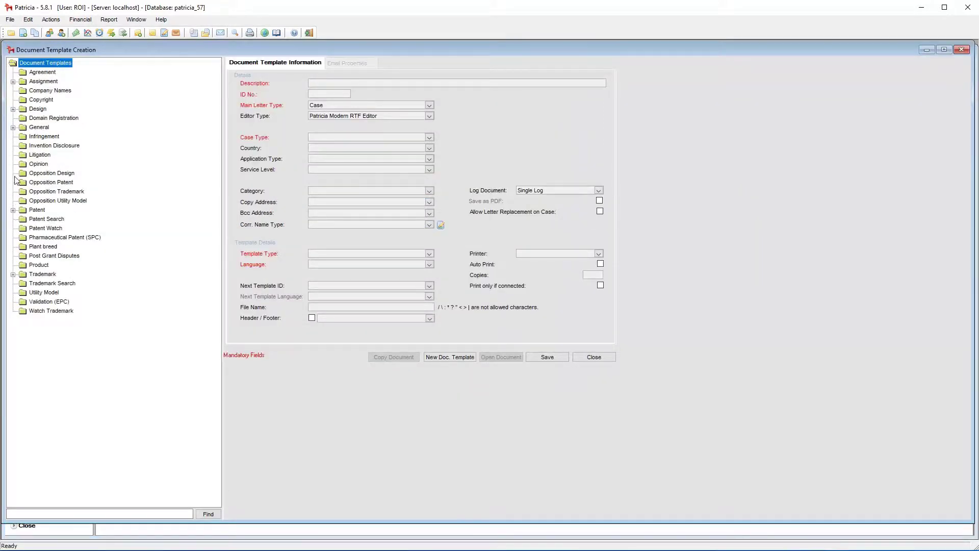
Open the English G007 Header Footer Sweden template in the editor and move the code panel aside.
left_click(13, 127)
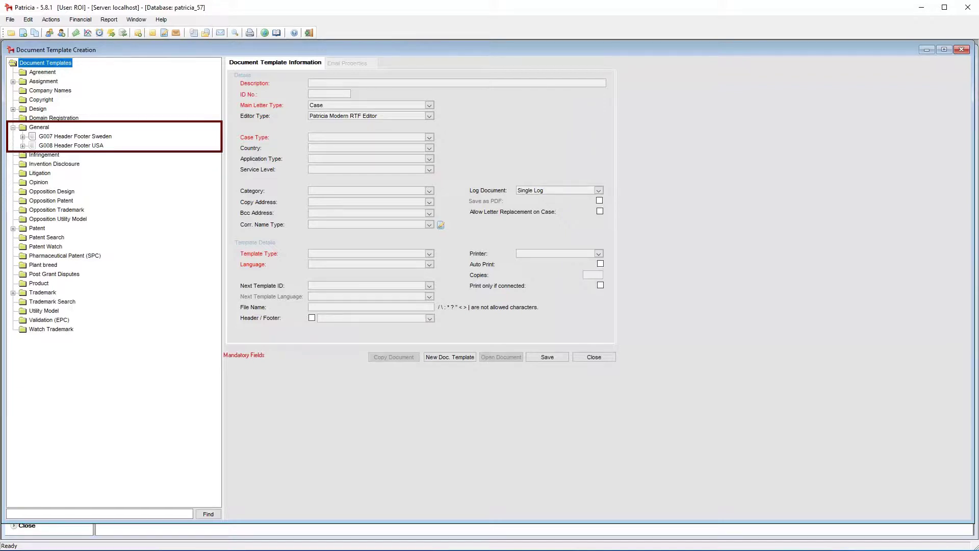
left_click(23, 137)
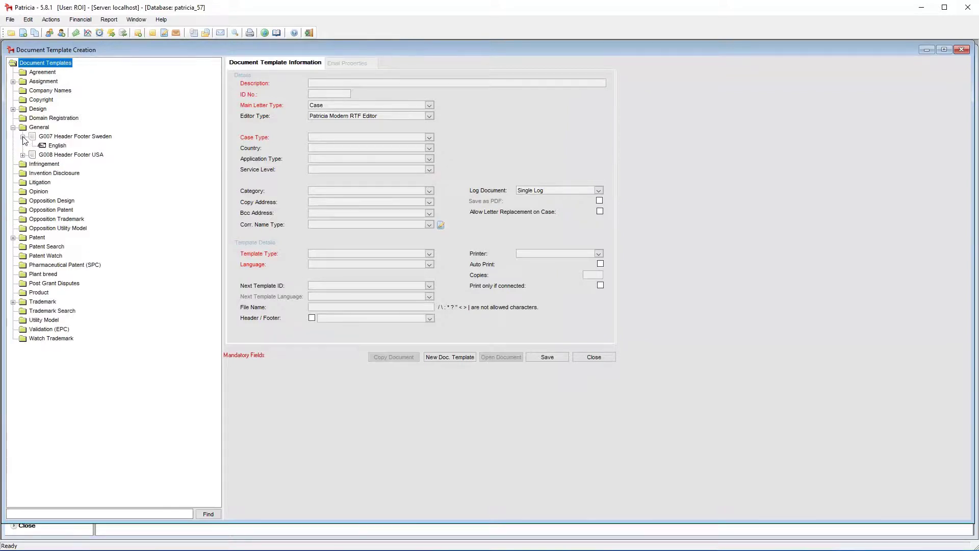
left_click(54, 146)
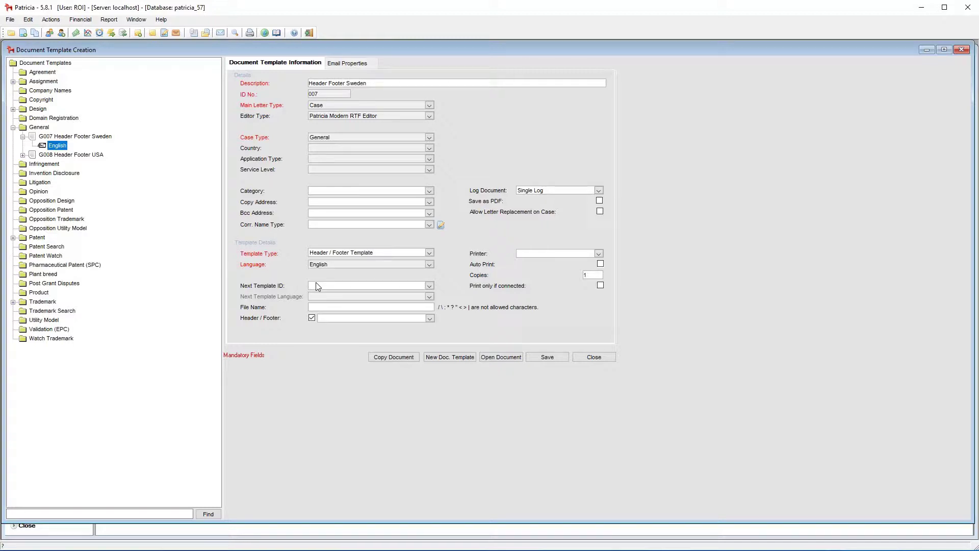
left_click(512, 356)
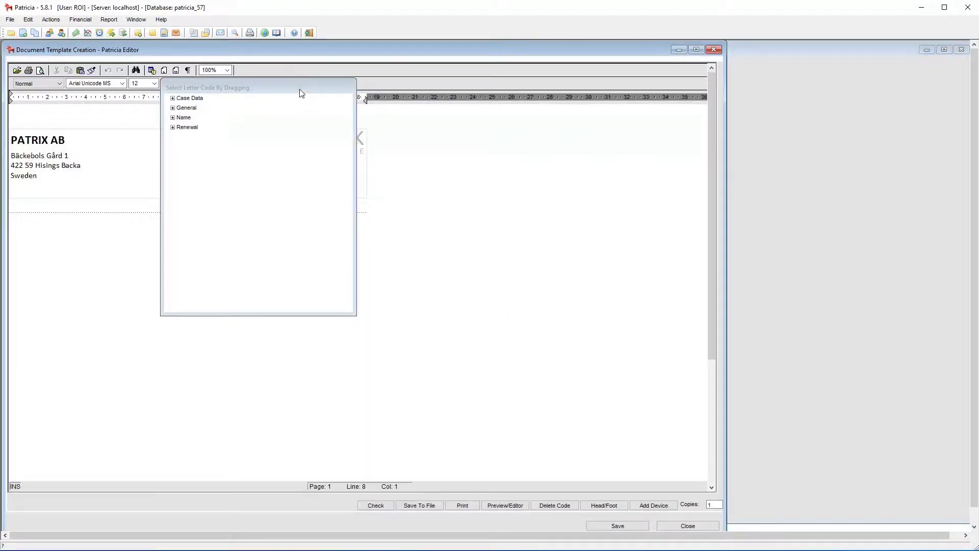
left_click_drag(302, 92, 574, 123)
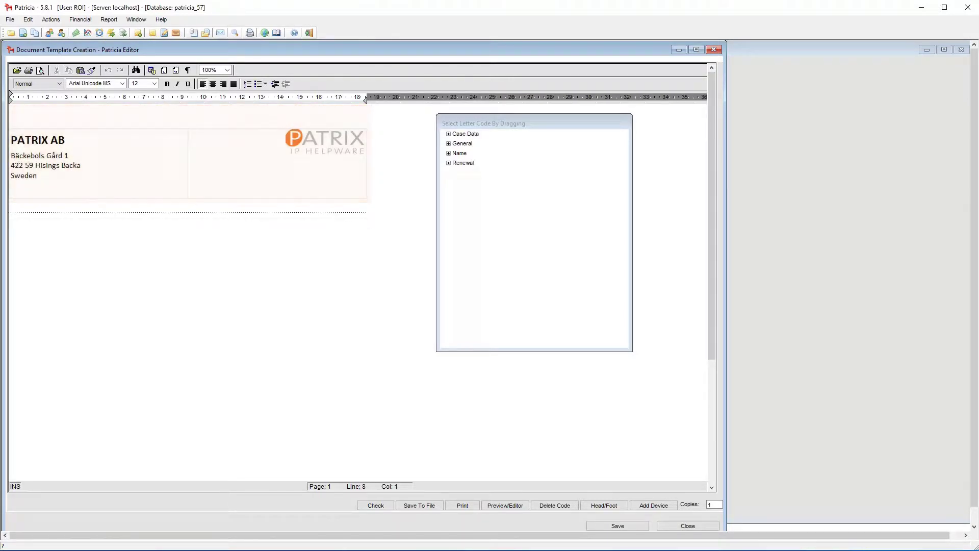
Check the footer's phone, fax and email lines, return to the header, and close the editor.
left_click(710, 257)
left_click_drag(710, 257, 723, 384)
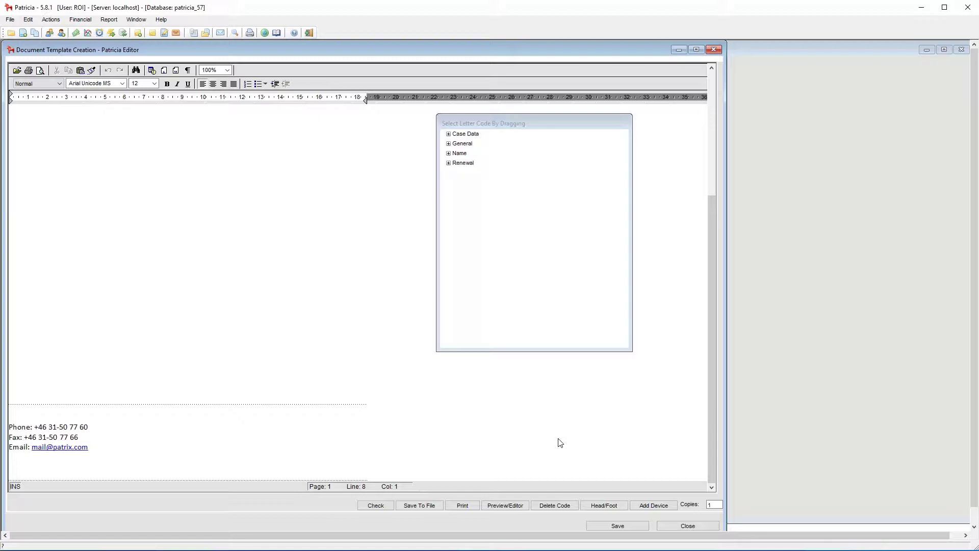
left_click(604, 507)
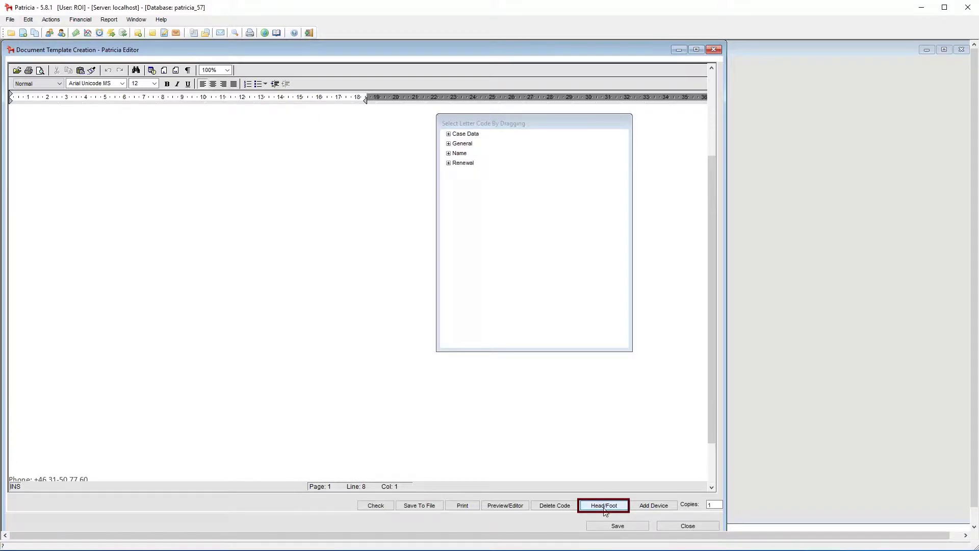
left_click_drag(712, 234, 709, 89)
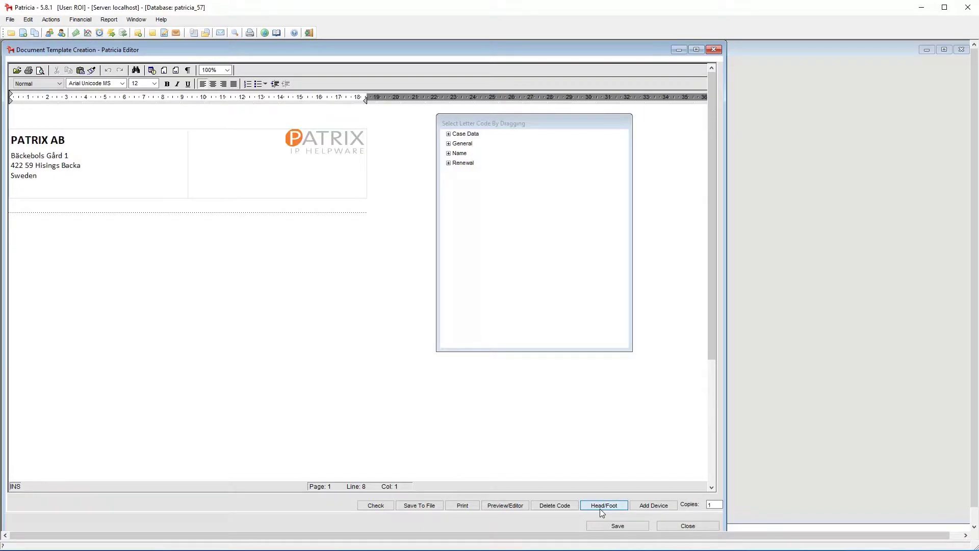
left_click(702, 528)
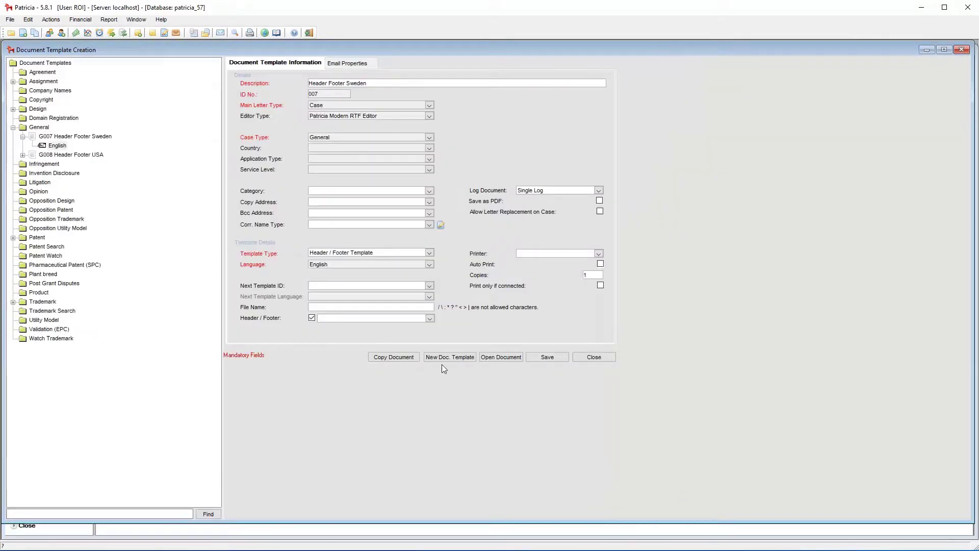
Start a new General template with description 'Header Footer' and ID 009.
left_click(459, 359)
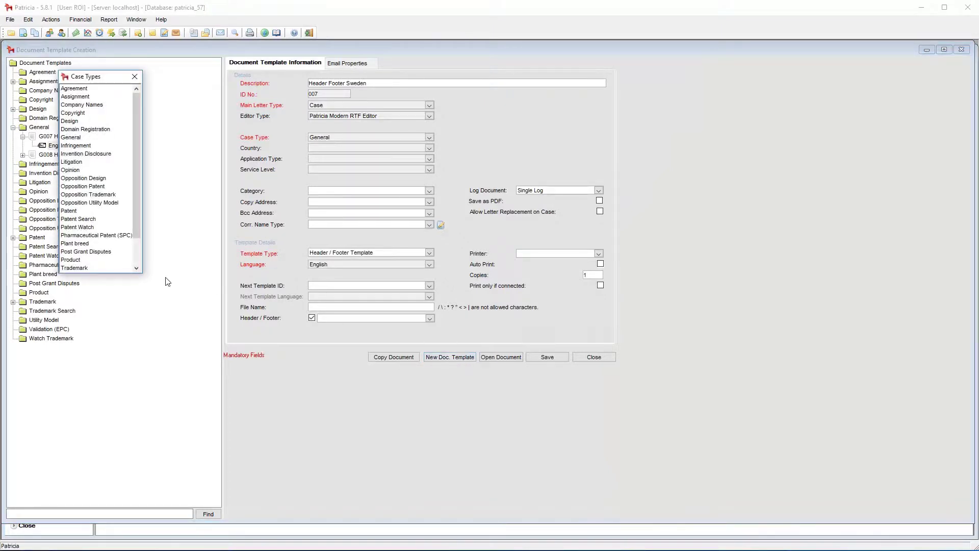
left_click(80, 139)
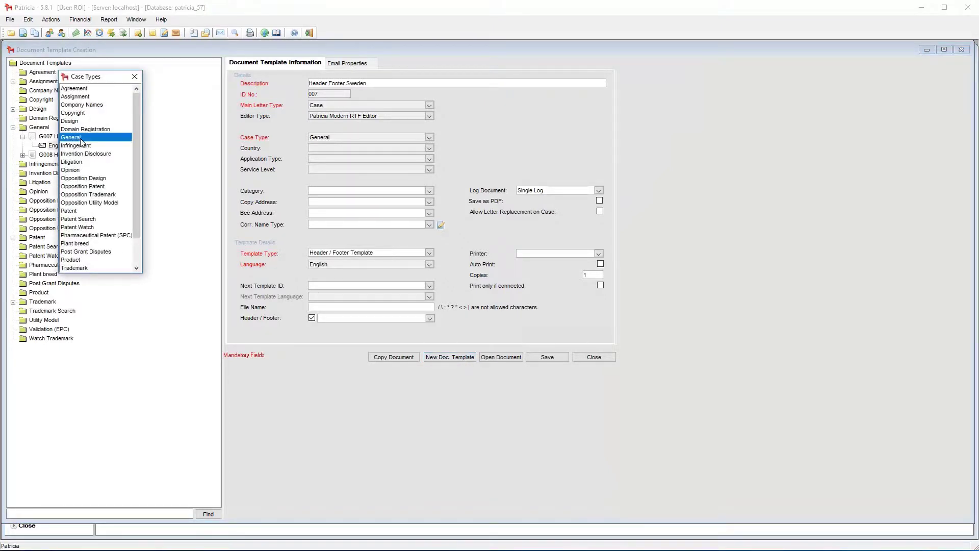
double_click(76, 137)
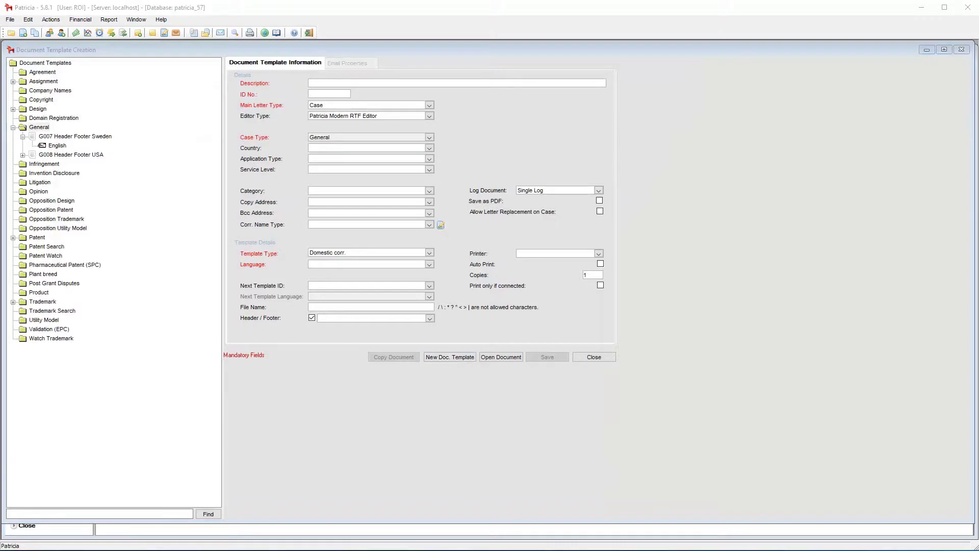
left_click(415, 82)
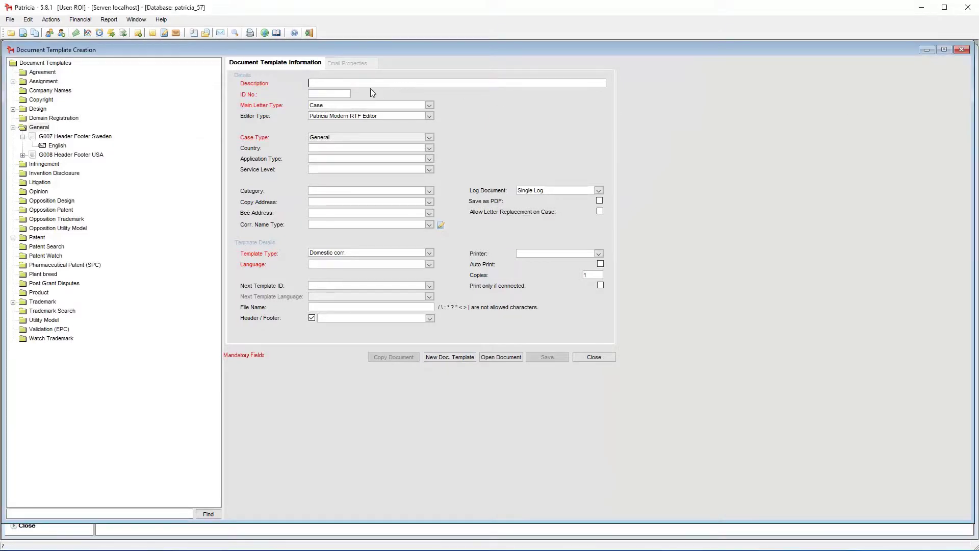
type("Header Footer")
key("Tab")
key("shift+Tab")
type("009")
key("Tab")
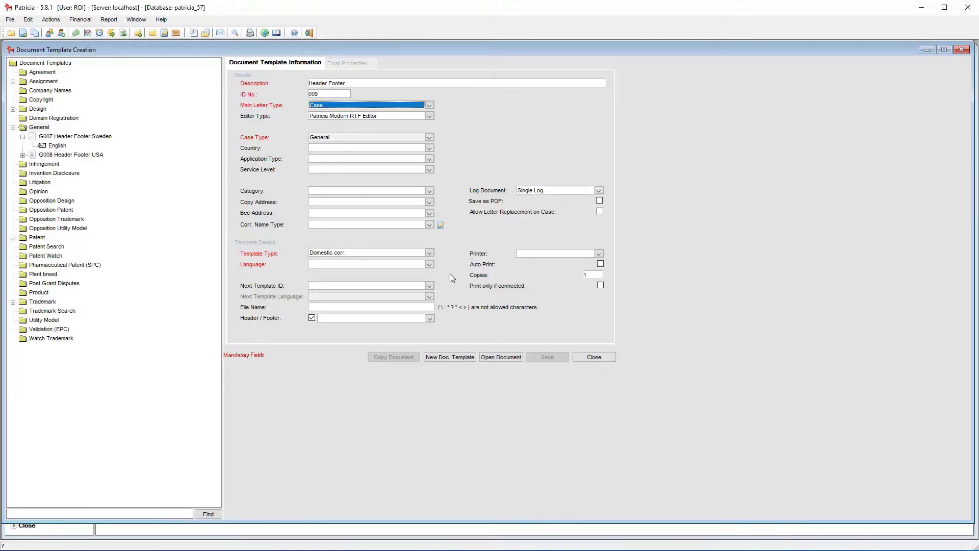
Set the template type to Header / Footer Template and the language to English.
left_click(429, 252)
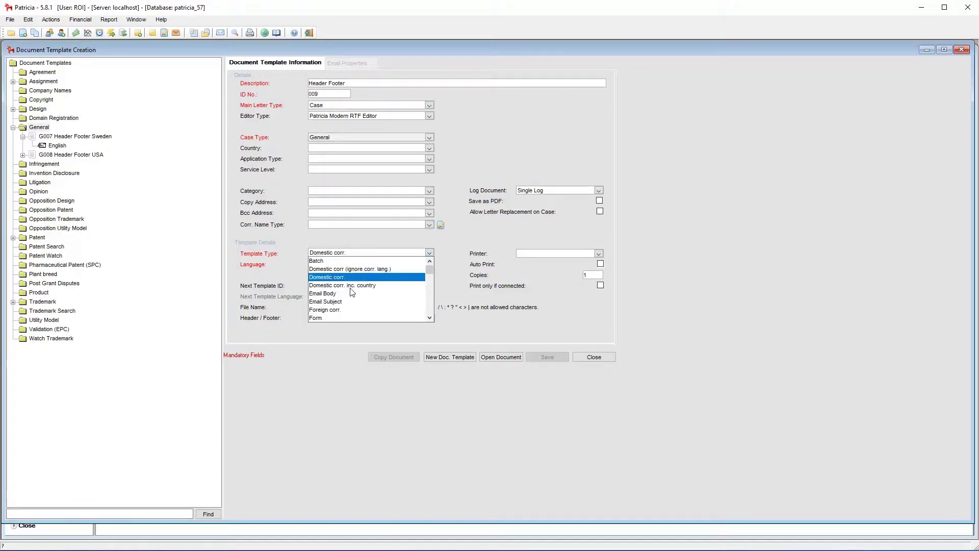
scroll(342, 300, "down", 1)
left_click(337, 309)
left_click(429, 264)
left_click(563, 360)
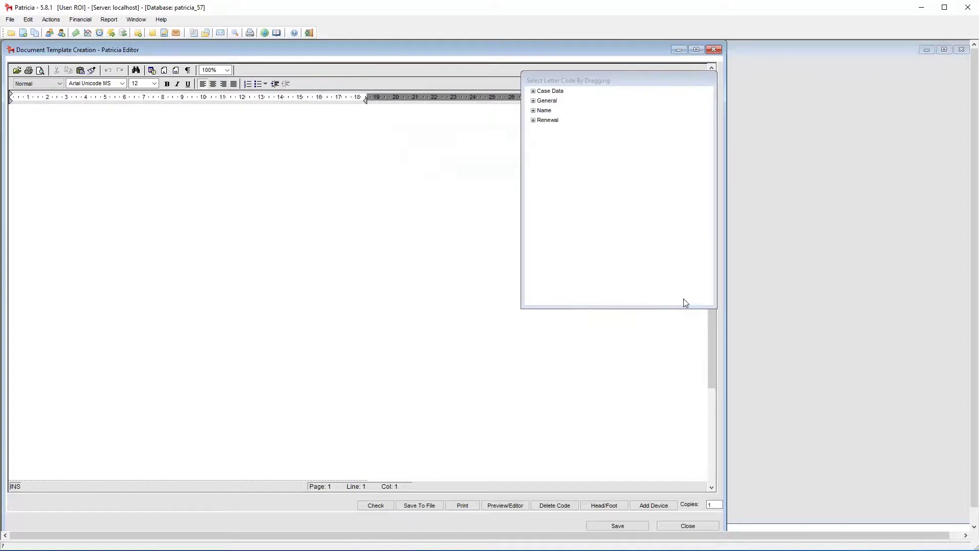
Insert a one-row, two-column table into the template header.
left_click(608, 511)
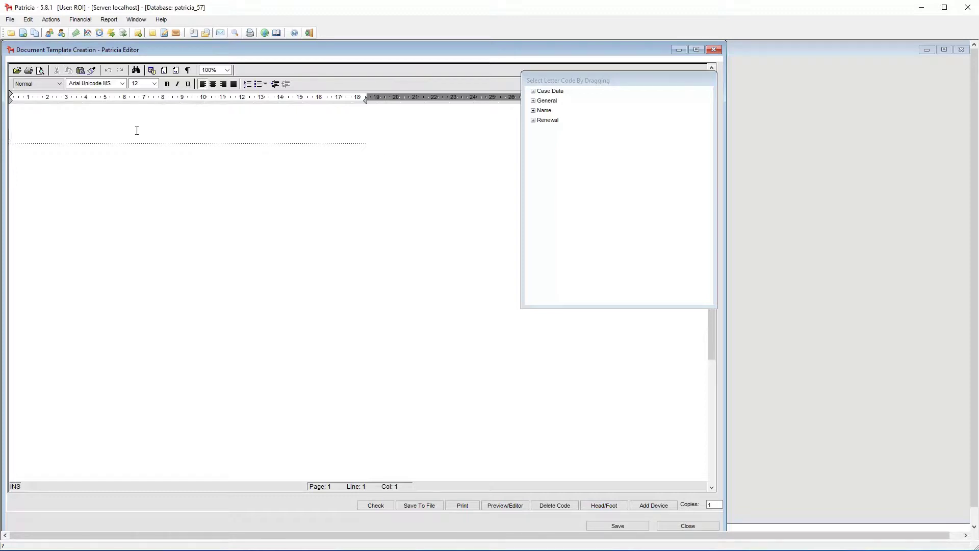
right_click(202, 130)
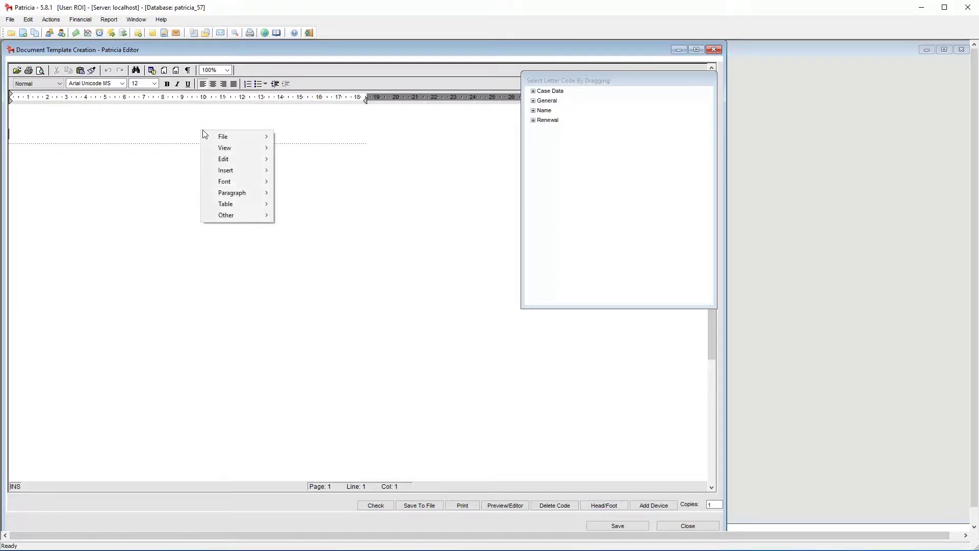
mouse_move(244, 204)
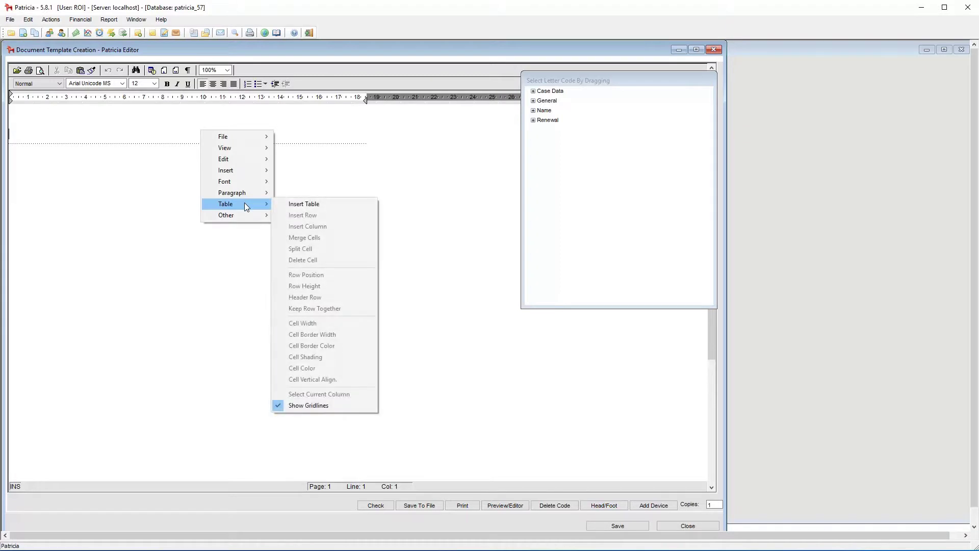
left_click(317, 206)
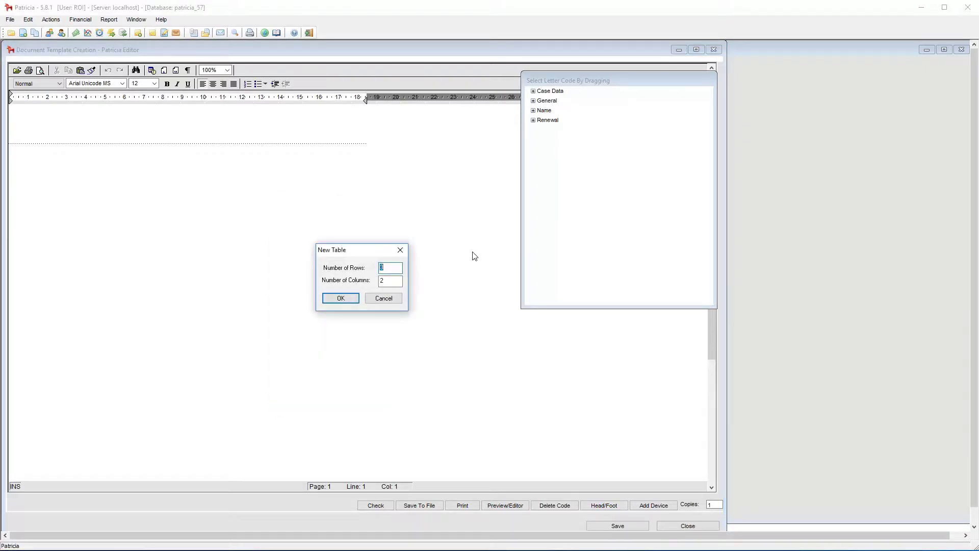
type("1")
key("Tab")
type("2")
left_click(340, 299)
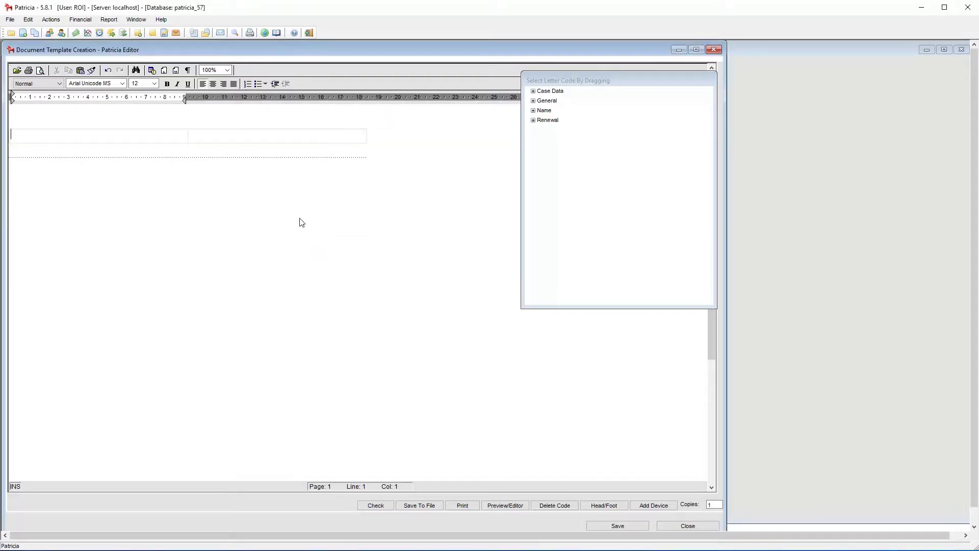
Type PO BOX in the table's first cell.
left_click(201, 136)
left_click(152, 133)
type("PO BOX")
key("Tab")
Embed company_logo.png in the second cell and right-align it.
right_click(276, 139)
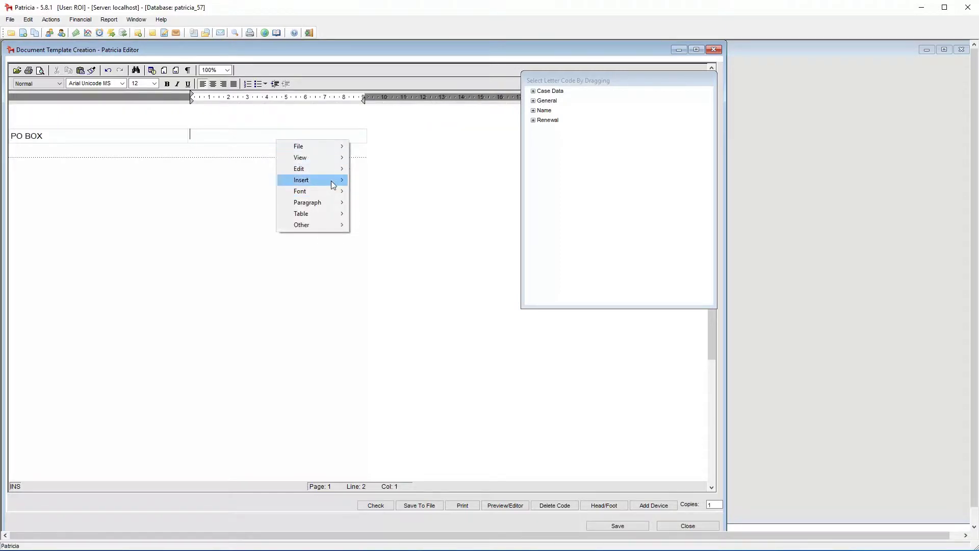
mouse_move(333, 184)
left_click(409, 195)
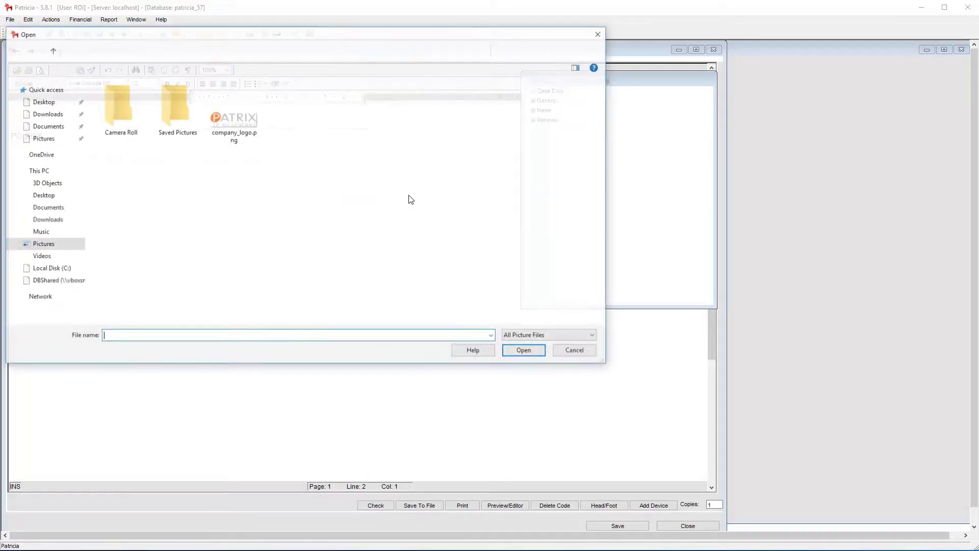
double_click(243, 124)
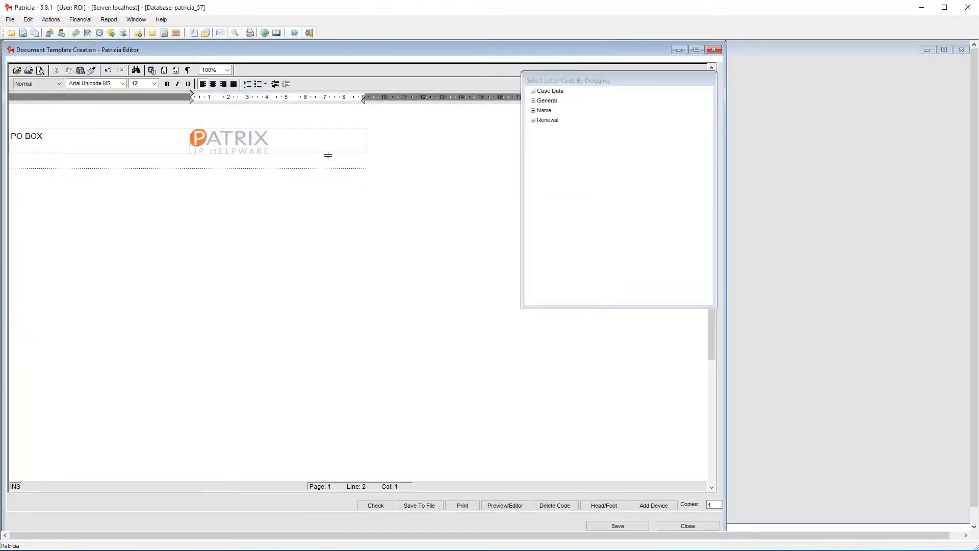
left_click(282, 151)
left_click(224, 84)
left_click(279, 254)
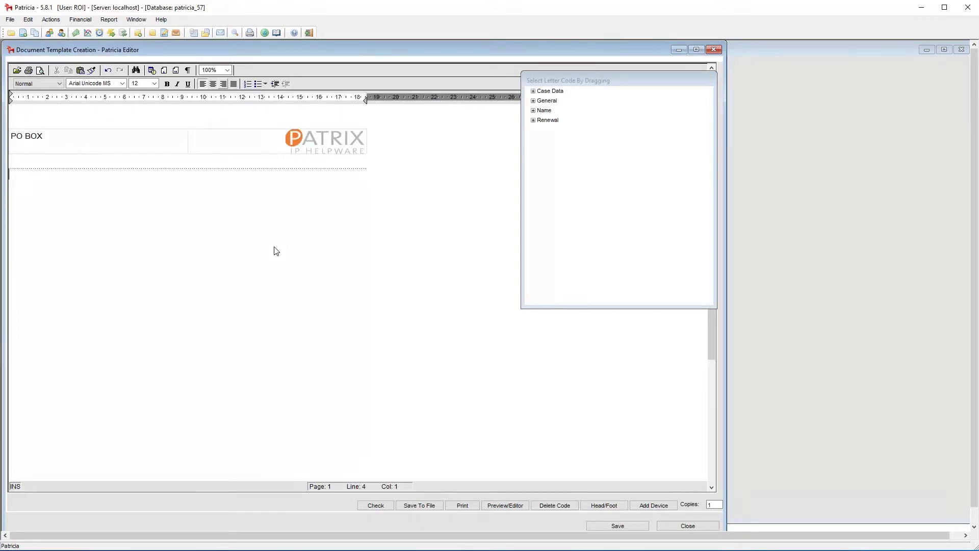
scroll(276, 250, "down", 5)
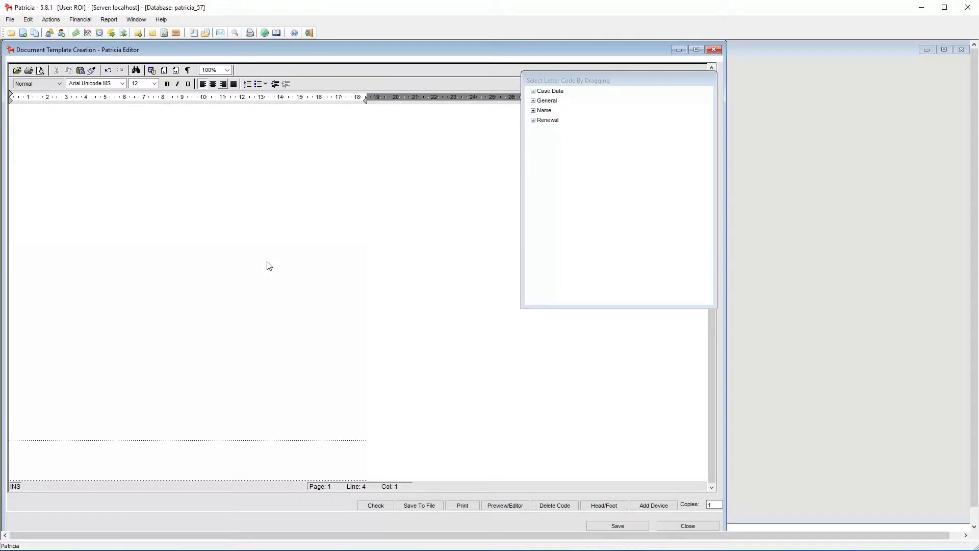
left_click(138, 467)
Insert a Page No. field into the template footer.
right_click(142, 453)
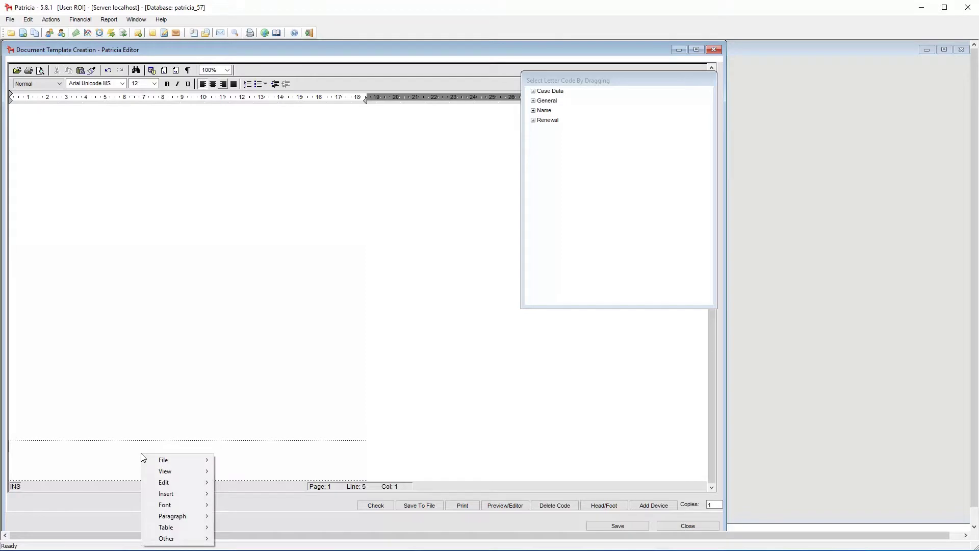
mouse_move(182, 494)
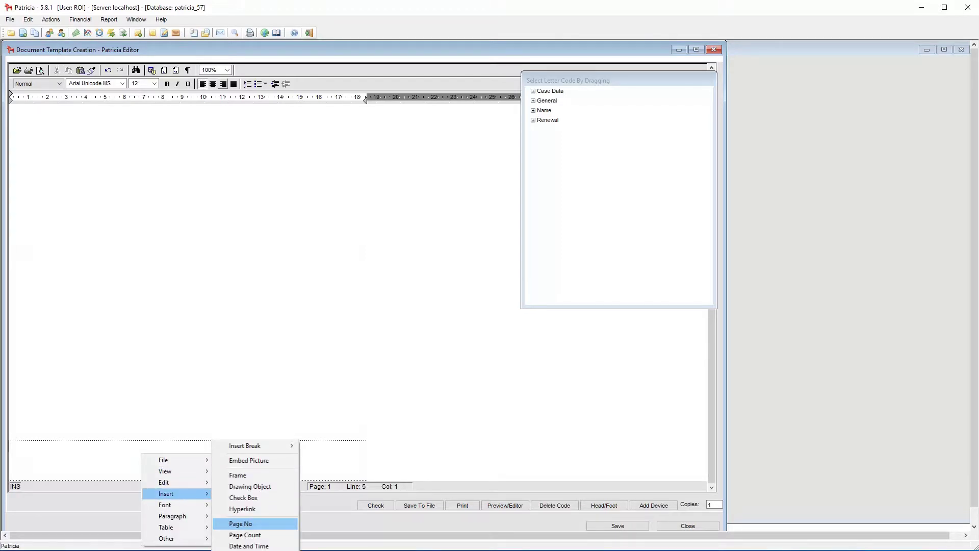
left_click(240, 523)
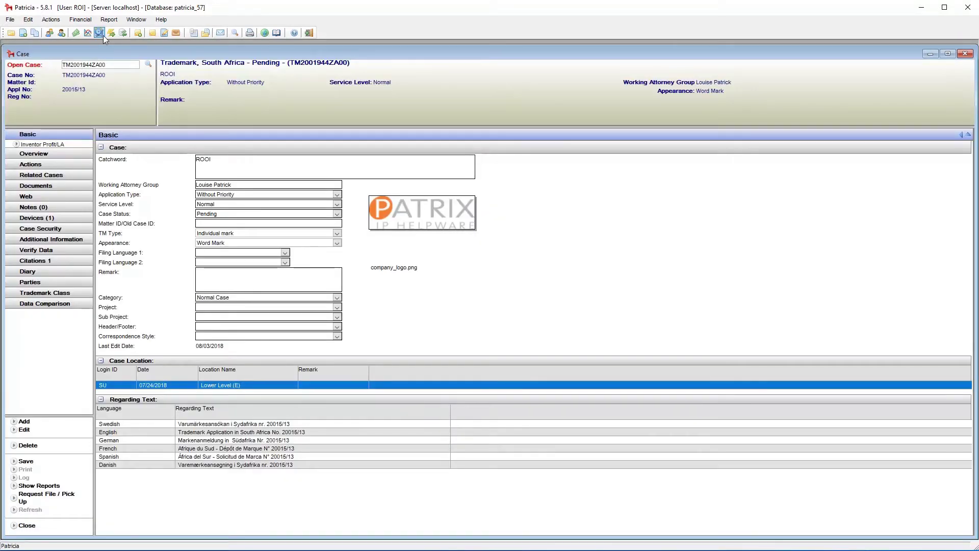
Generate the TM009 Letter multiple pages with the G009 Header Footer template.
left_click(99, 32)
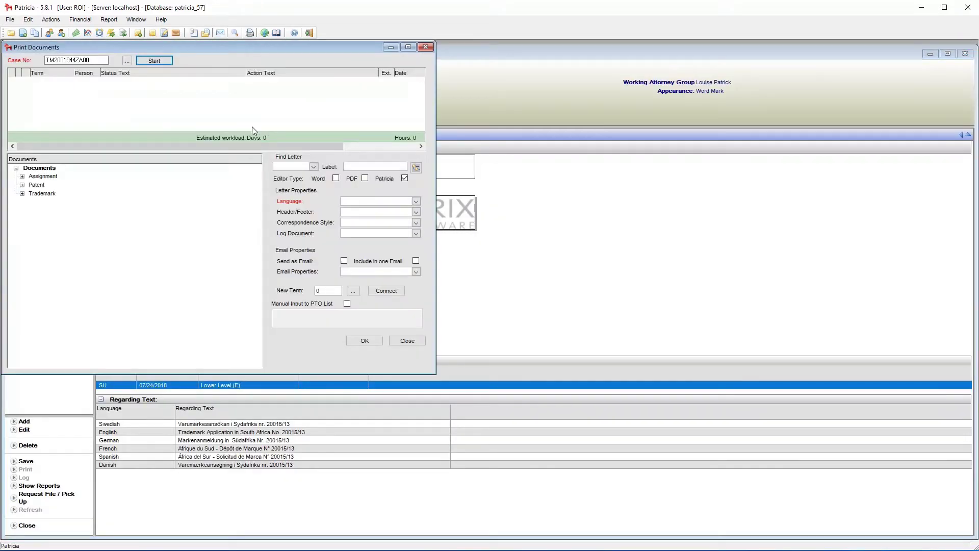
left_click(313, 166)
left_click(337, 227)
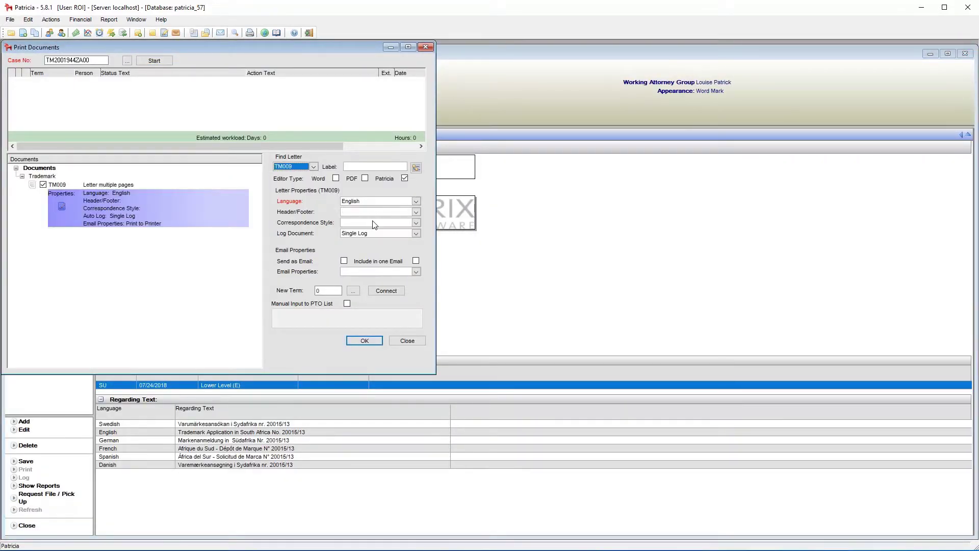
left_click(417, 211)
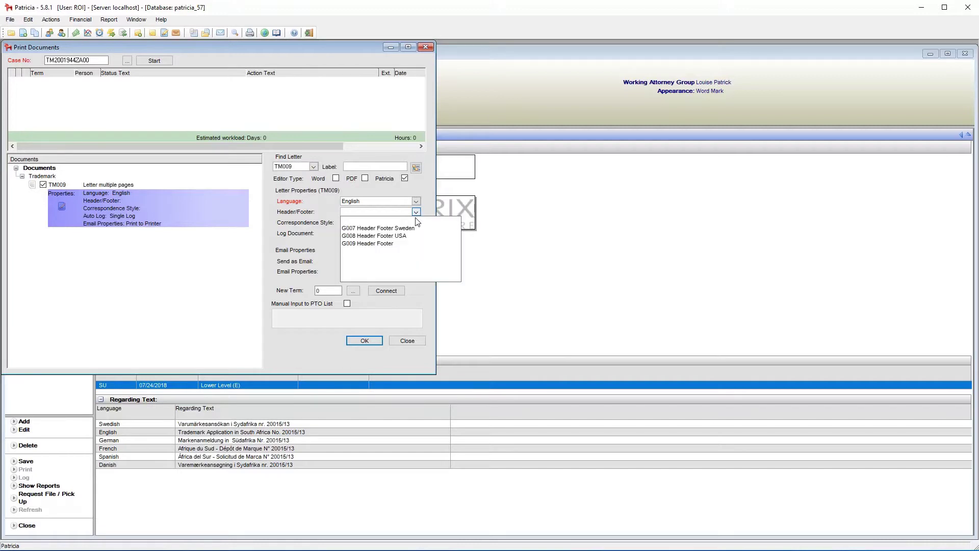
left_click(399, 240)
left_click(371, 341)
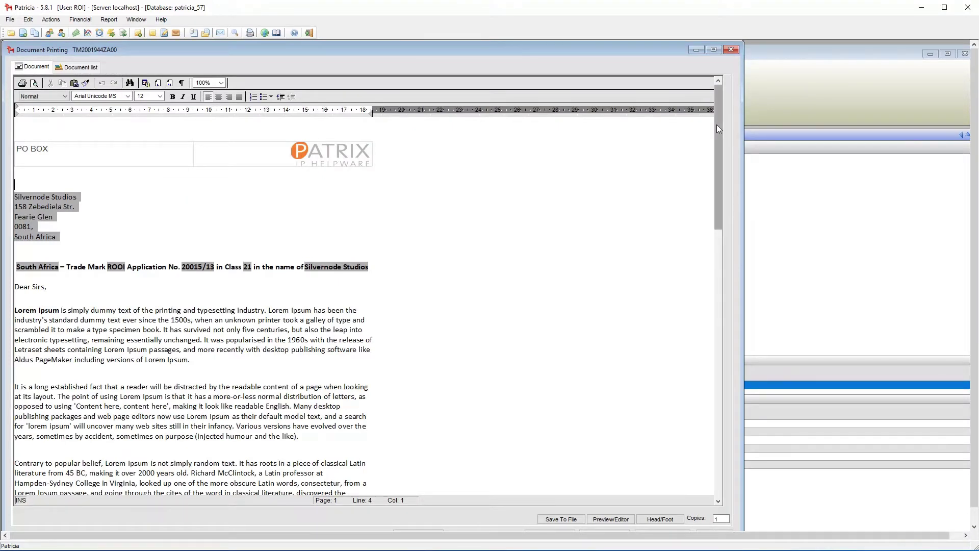
Scroll to the bottom of the generated TM009 letter.
left_click_drag(717, 124, 673, 340)
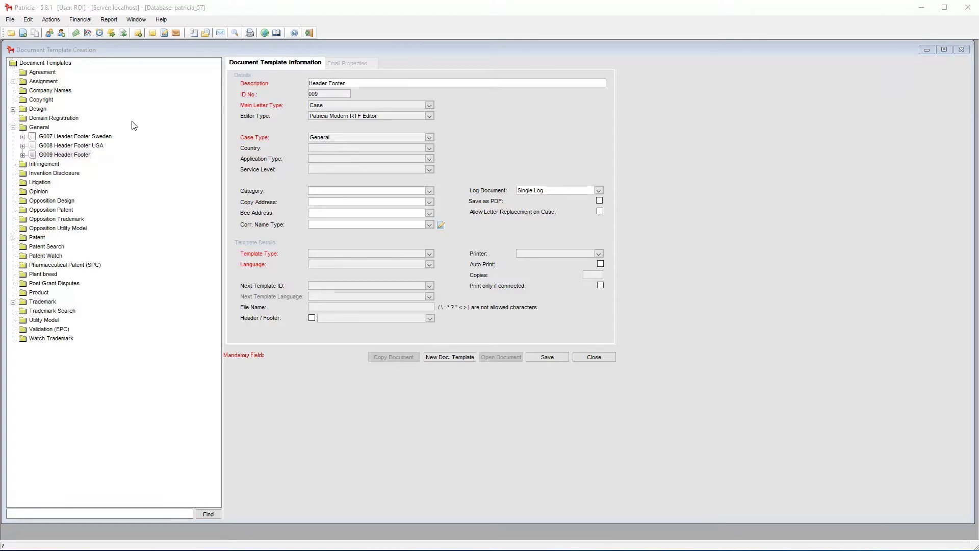
Start a new General template described 'Header / Footer First Page only' with ID 010.
left_click(449, 357)
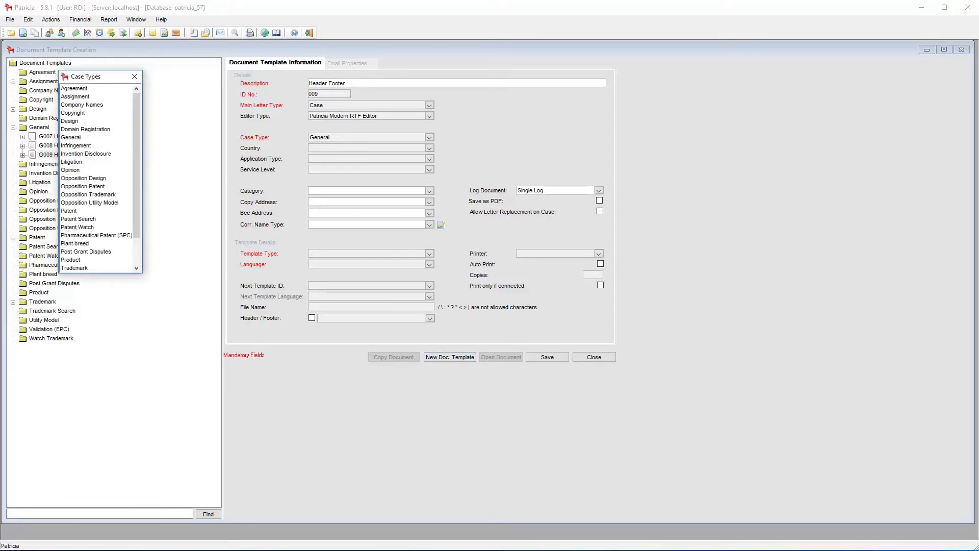
double_click(76, 138)
left_click(375, 82)
type("Header / Footer First Page only")
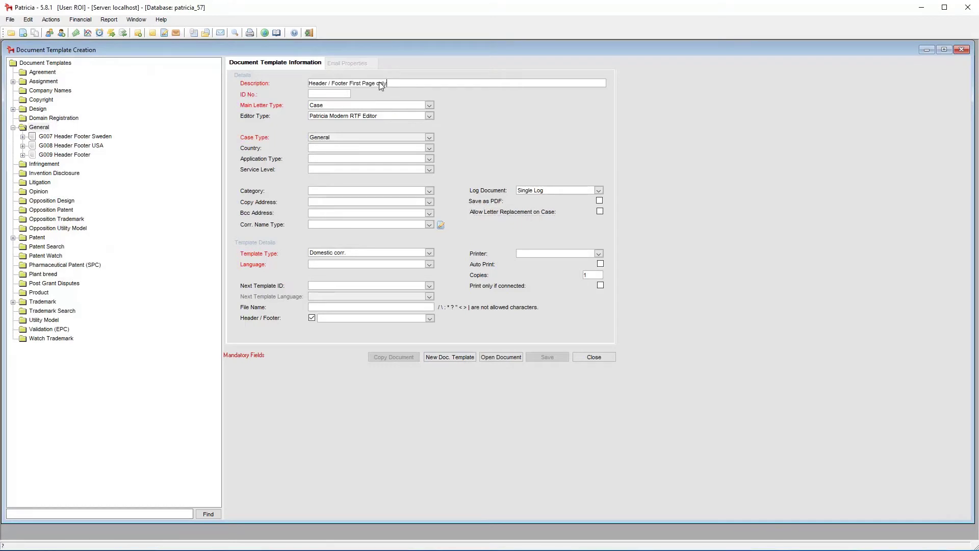
left_click(323, 92)
type("010")
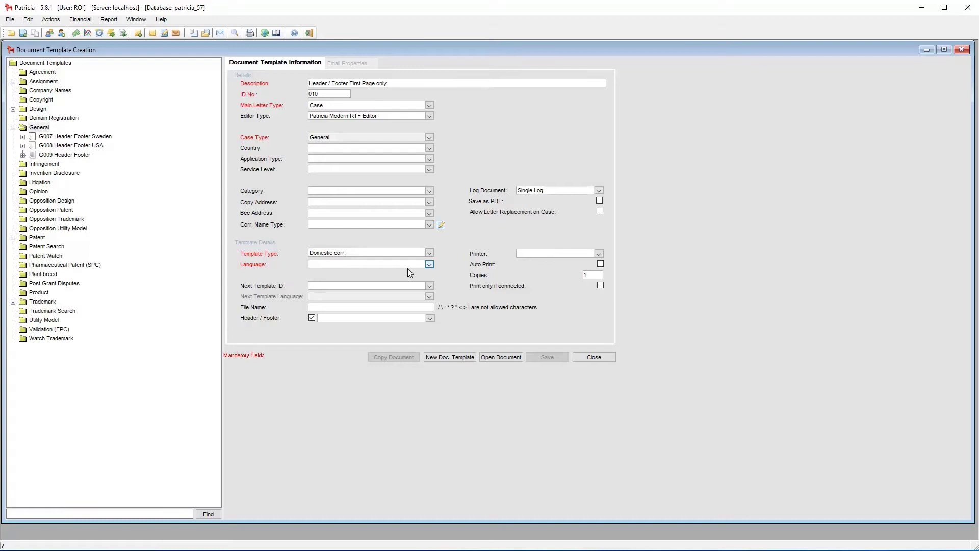
Set its type to Header / Footer Template and open its document.
left_click(411, 253)
key("h")
key("Return")
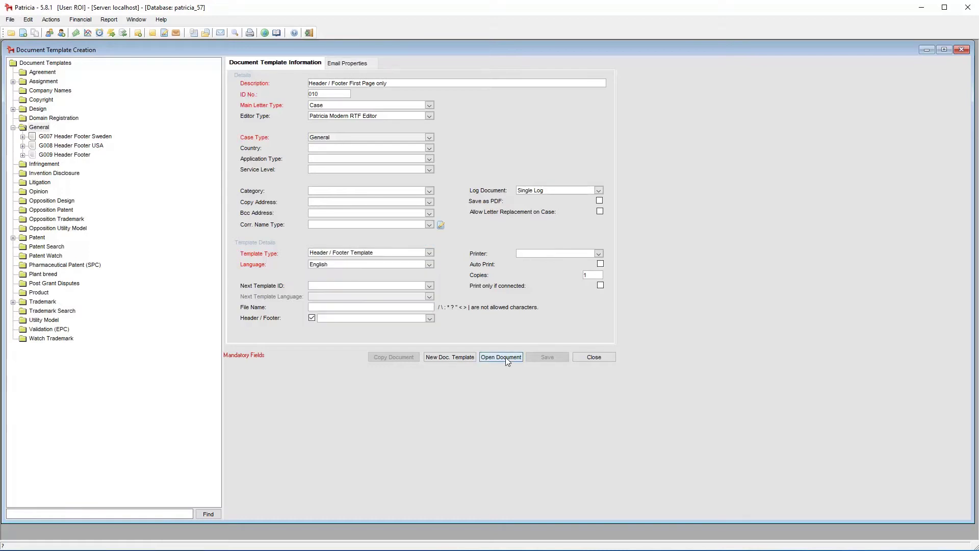
left_click(501, 356)
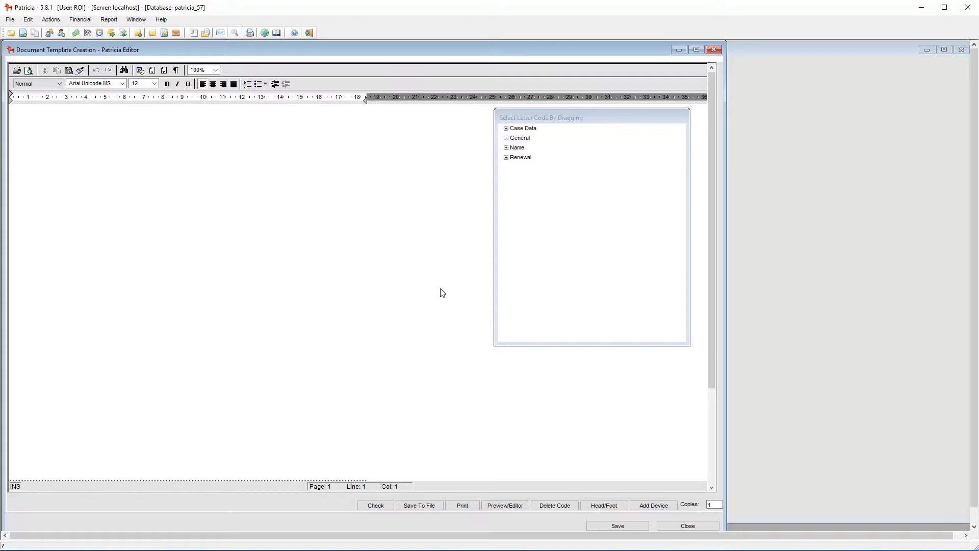
Create an empty first-page-only header from the Edit menu's First Page Header/Footer options.
right_click(356, 213)
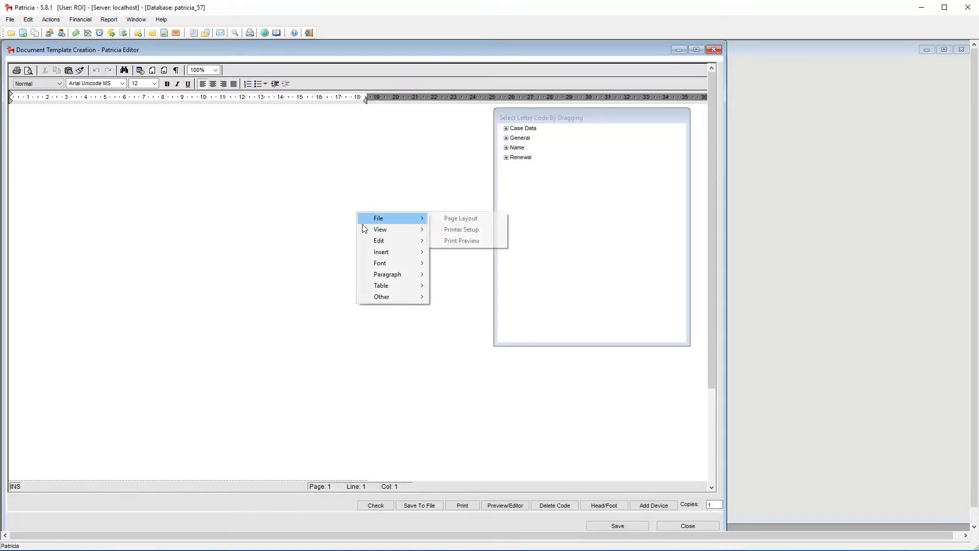
mouse_move(406, 240)
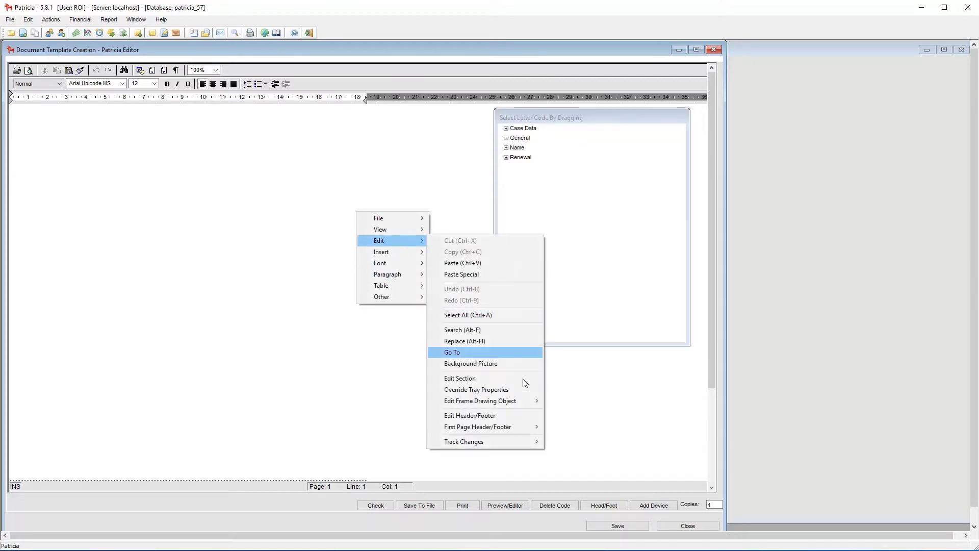
mouse_move(519, 427)
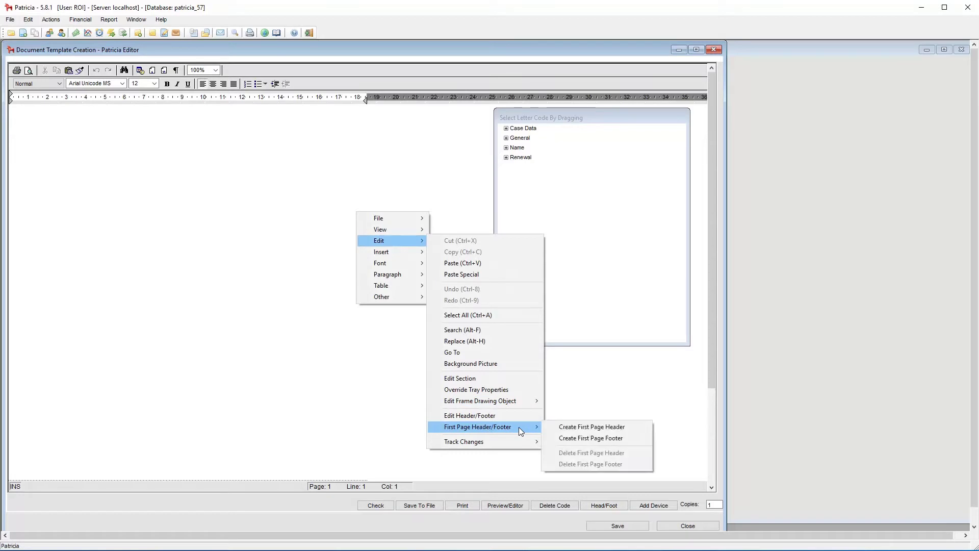
left_click(583, 430)
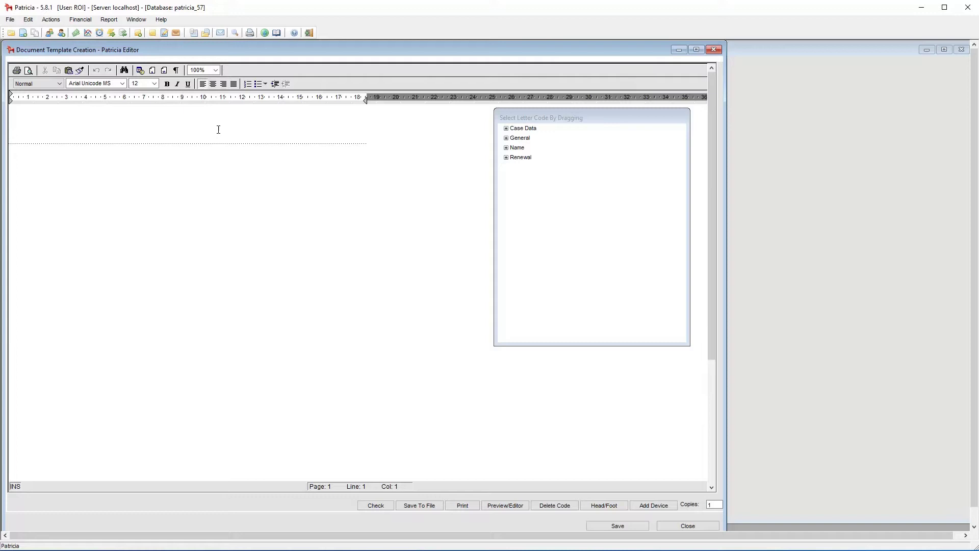
Create the matching empty first-page-only footer, then return the caret to the header.
right_click(245, 268)
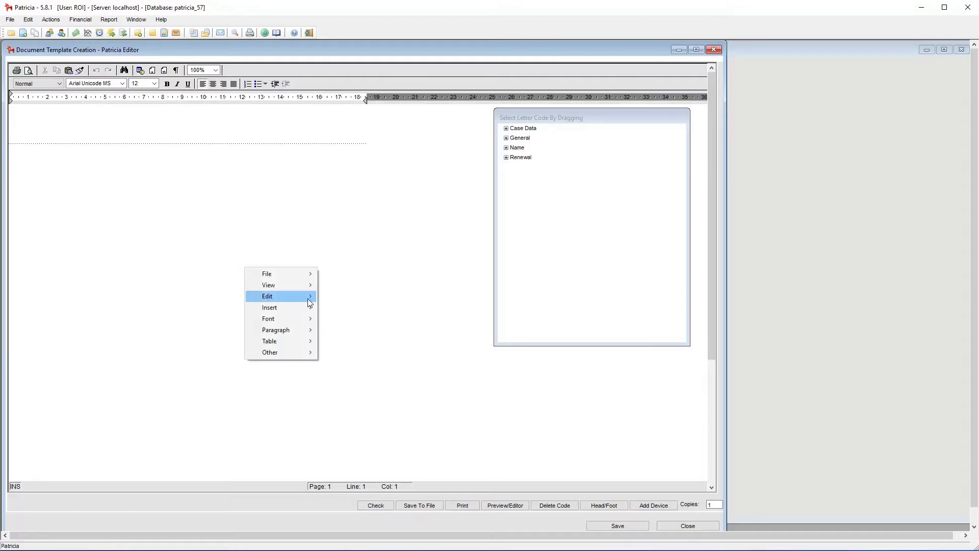
mouse_move(304, 299)
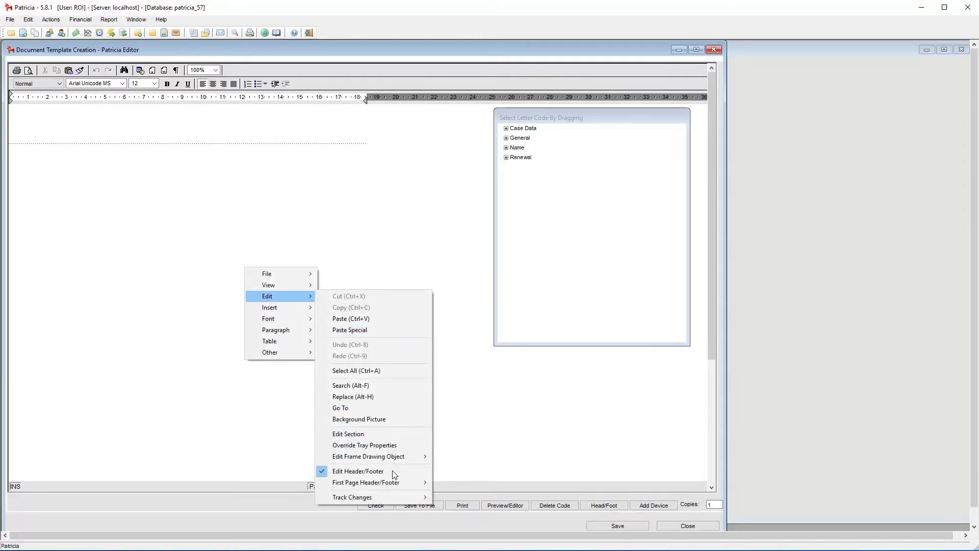
mouse_move(394, 481)
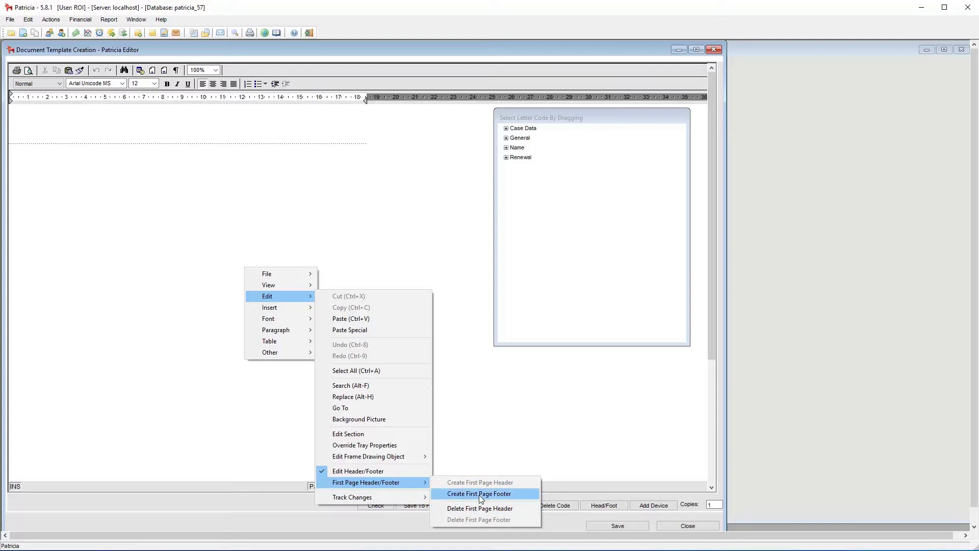
left_click(478, 495)
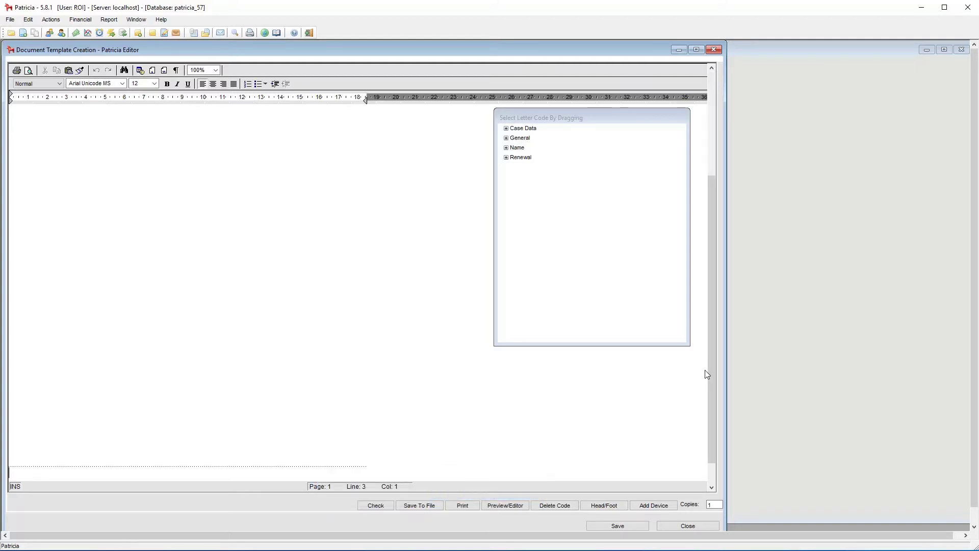
scroll(712, 426, "down", 1)
left_click_drag(713, 431, 711, 203)
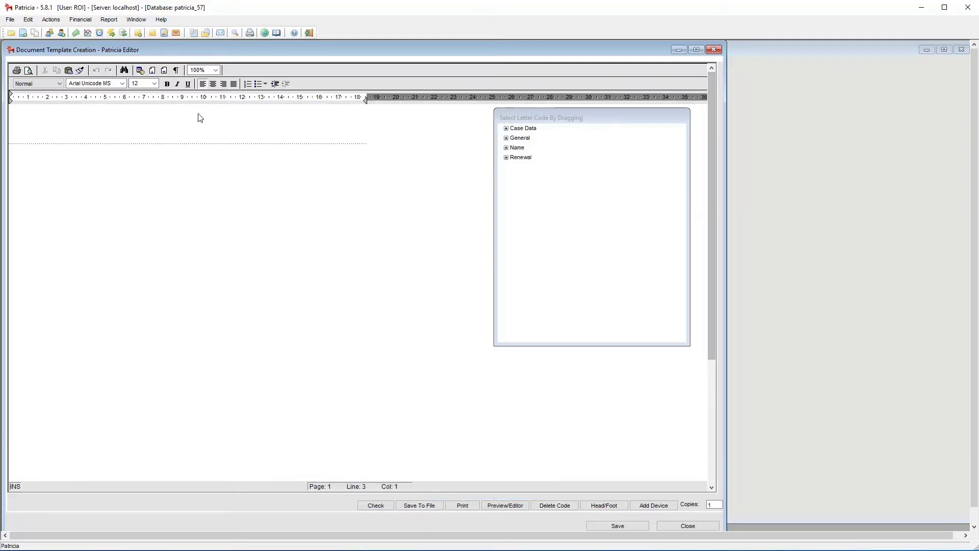
left_click(156, 131)
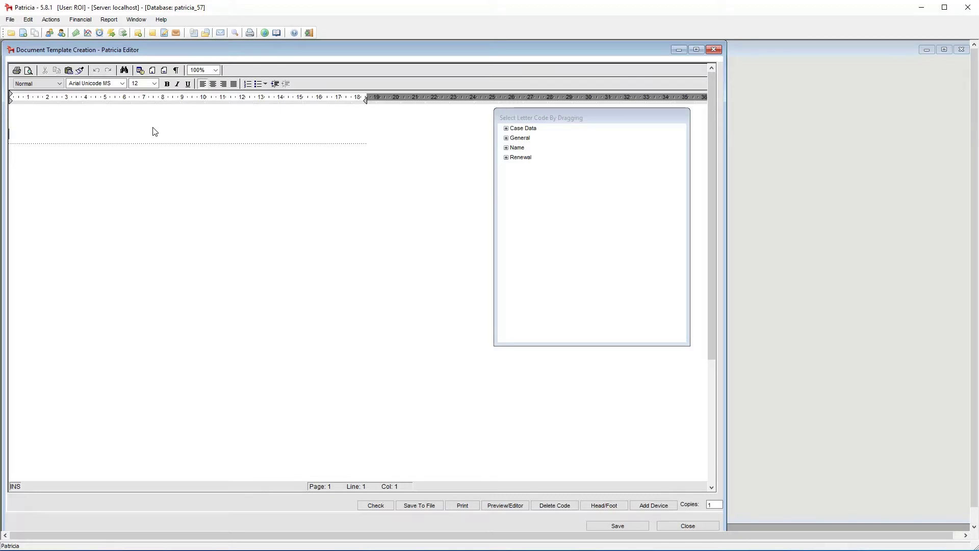
Insert the company_logo.png picture (PATRIX logo) into the first-page header.
right_click(146, 125)
mouse_move(193, 168)
left_click(259, 183)
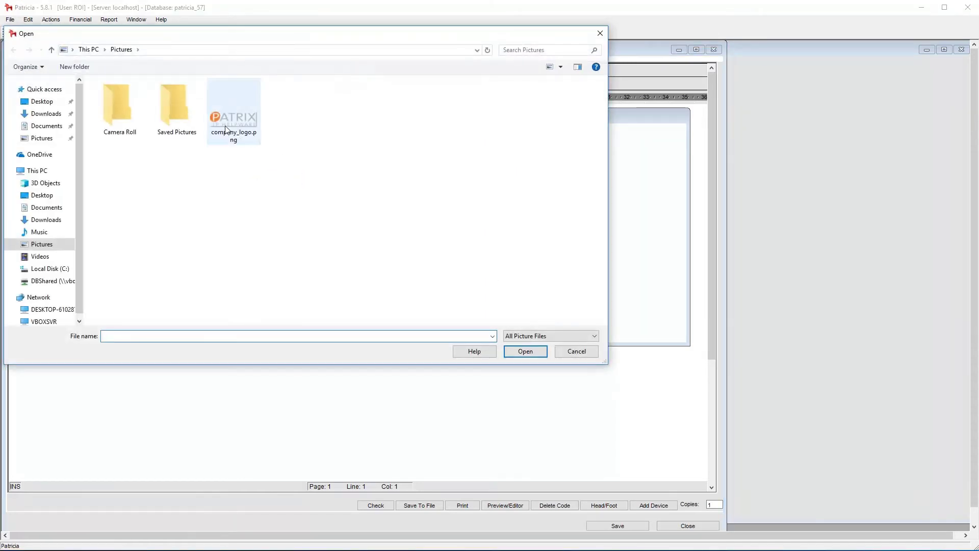
double_click(226, 129)
Type FIRST PAGE FOOTER into the first-page footer, then return the caret after the logo.
scroll(237, 288, "down", 5)
left_click(72, 462)
type("FI")
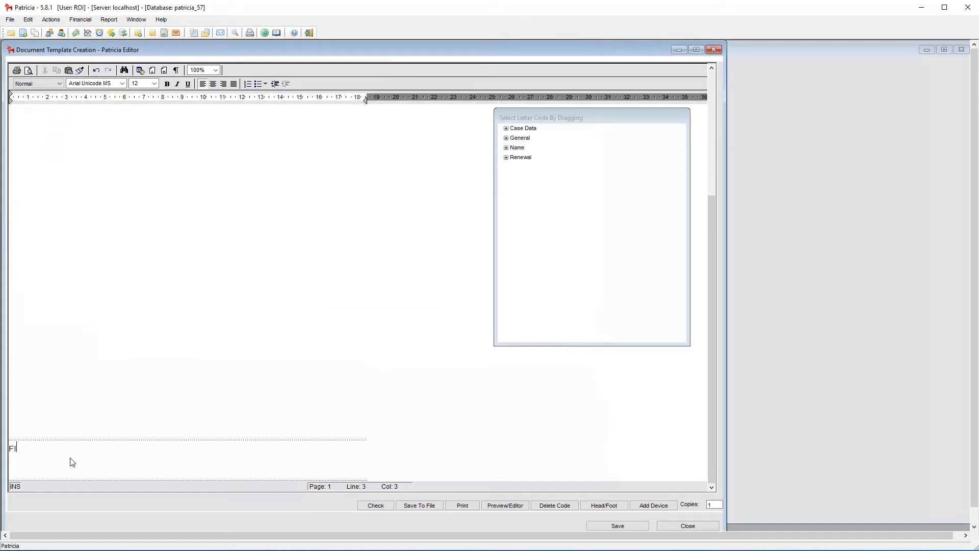
type("RST PAGE FOOTER")
scroll(81, 454, "up", 5)
left_click(130, 145)
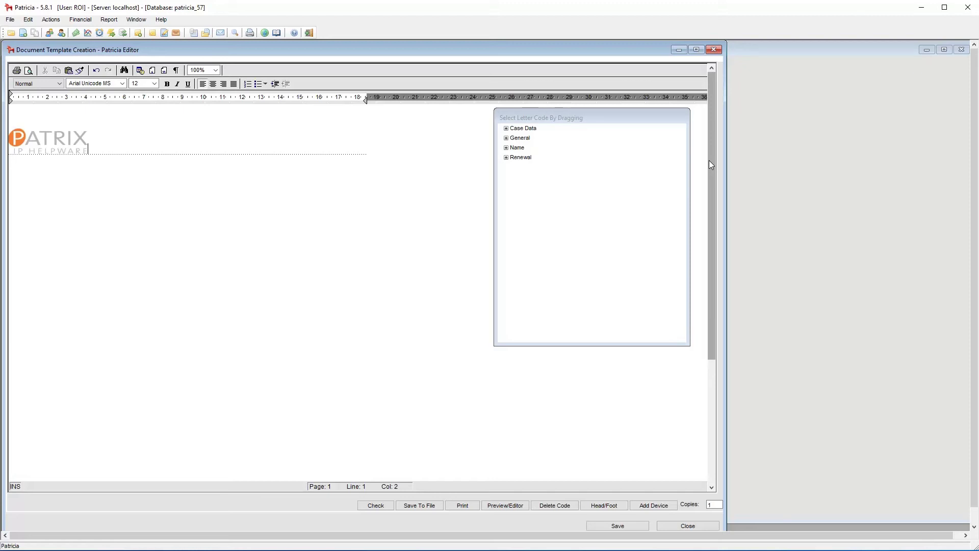
Insert a page break below the header line to start page 2.
left_click(110, 207)
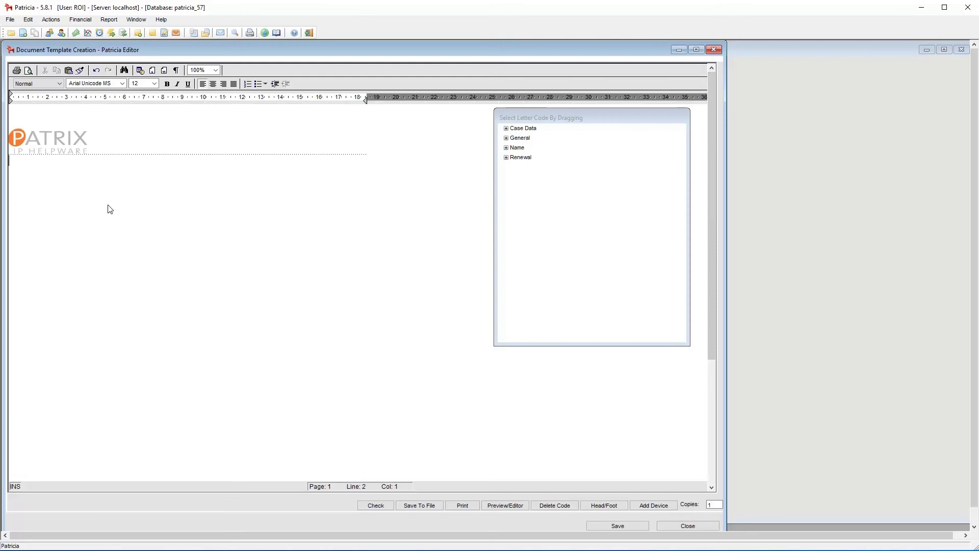
key("ctrl+Return")
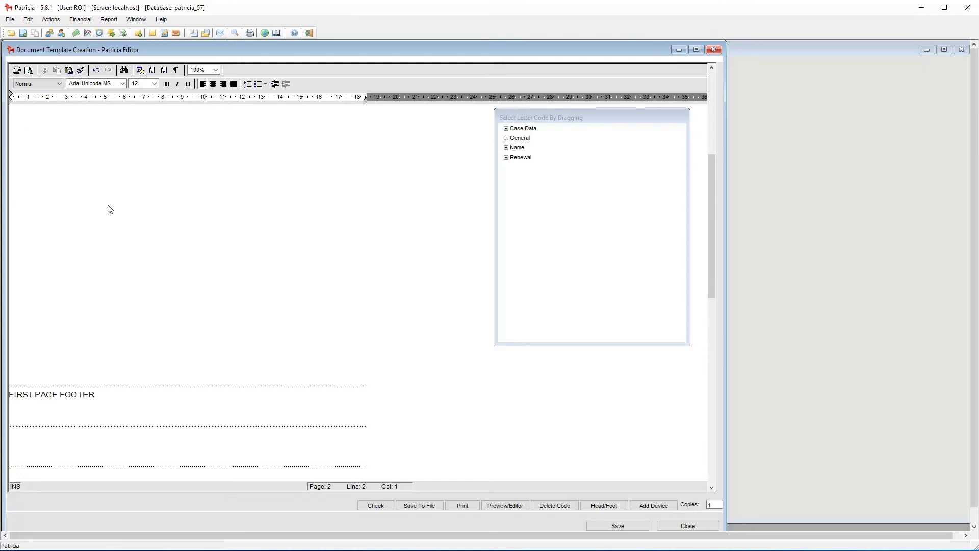
left_click_drag(712, 217, 712, 259)
scroll(179, 367, "down", 8)
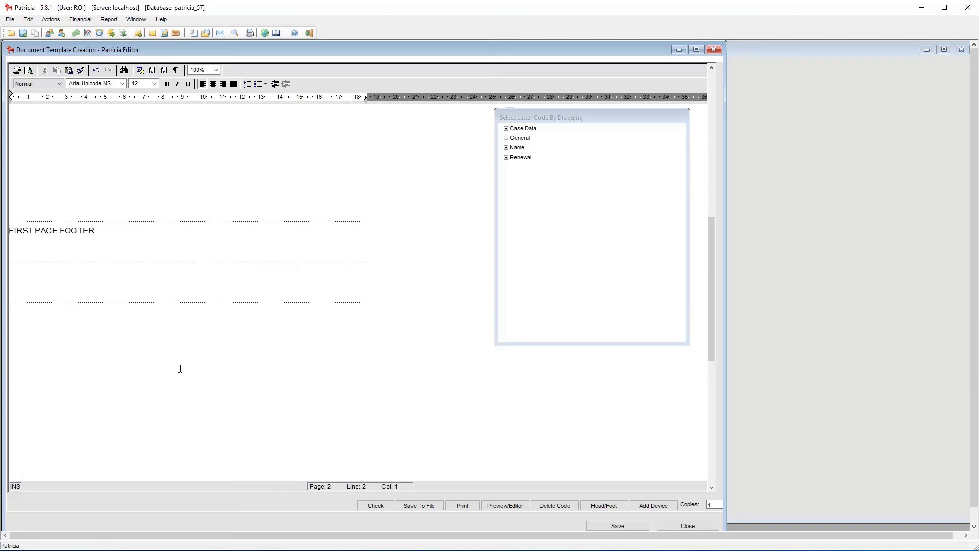
scroll(180, 368, "up", 5)
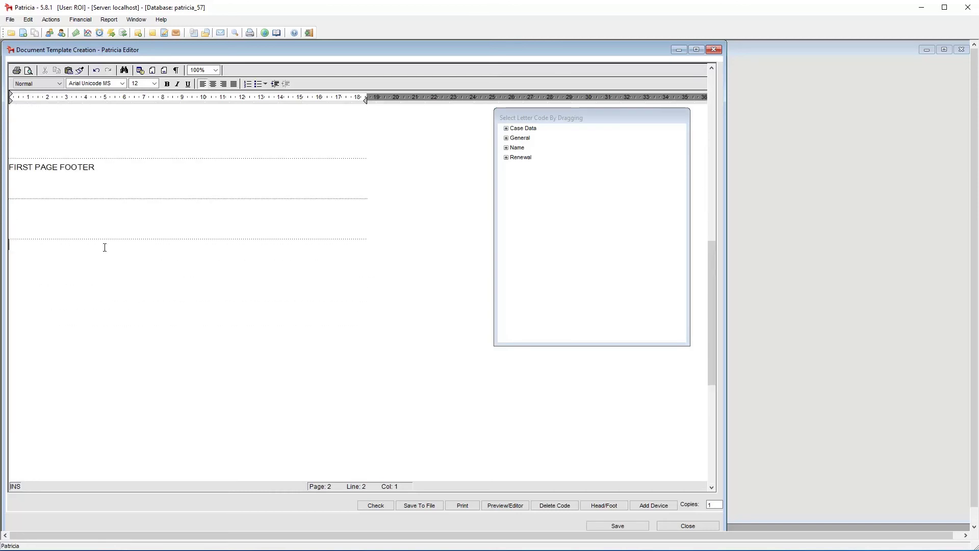
Type 2ND PAGE HEADER at the top of page 2, correcting the mistyped ending.
left_click(49, 226)
type("2ND PAGE HEADRE")
key("BackSpace")
key("BackSpace")
type("ER")
scroll(123, 316, "down", 5)
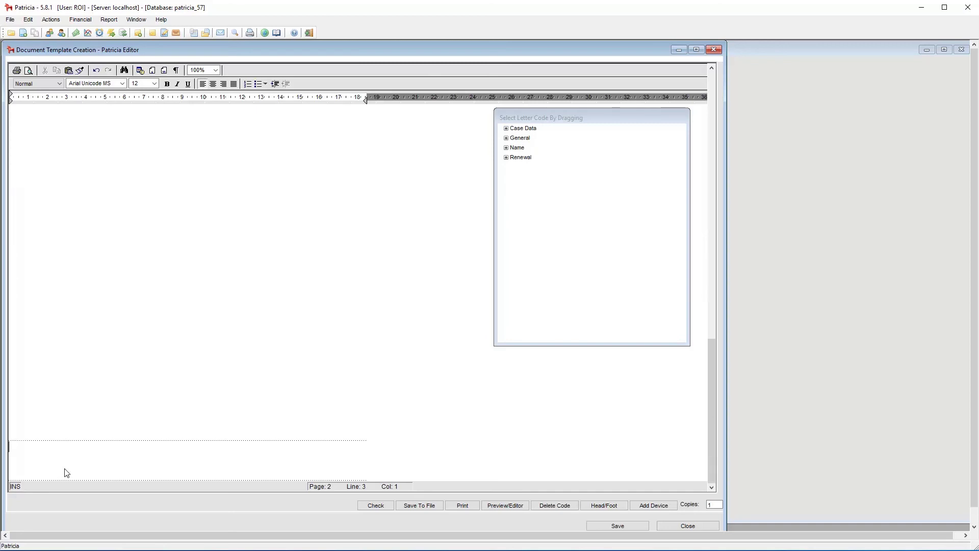